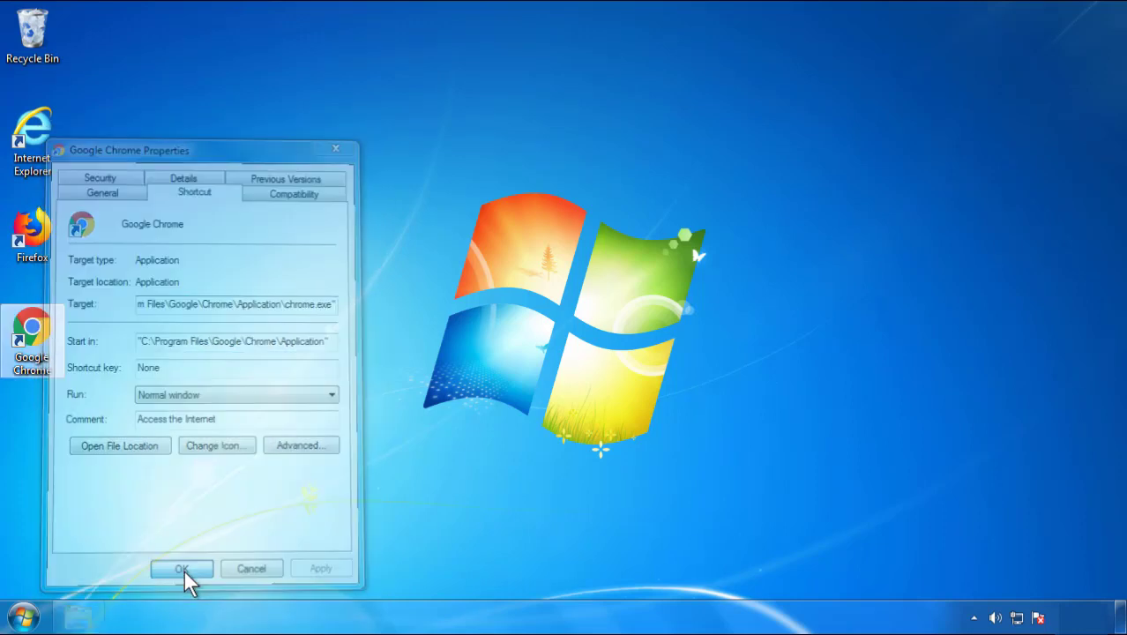
Confirm the Google Chrome shortcut properties with OK and open the Start menu
{"action": "left_click", "coordinate": [22, 615]}
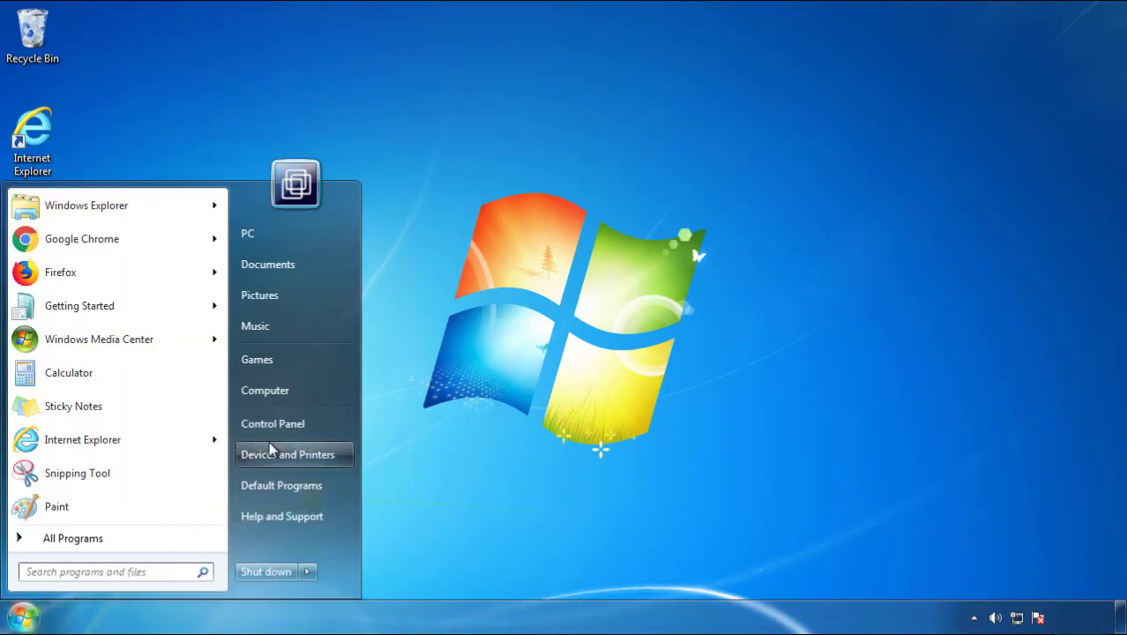
Uninstall SearchMine 2.00 from Programs and Features, sorted newest first, then close the list
{"action": "left_click", "coordinate": [282, 420]}
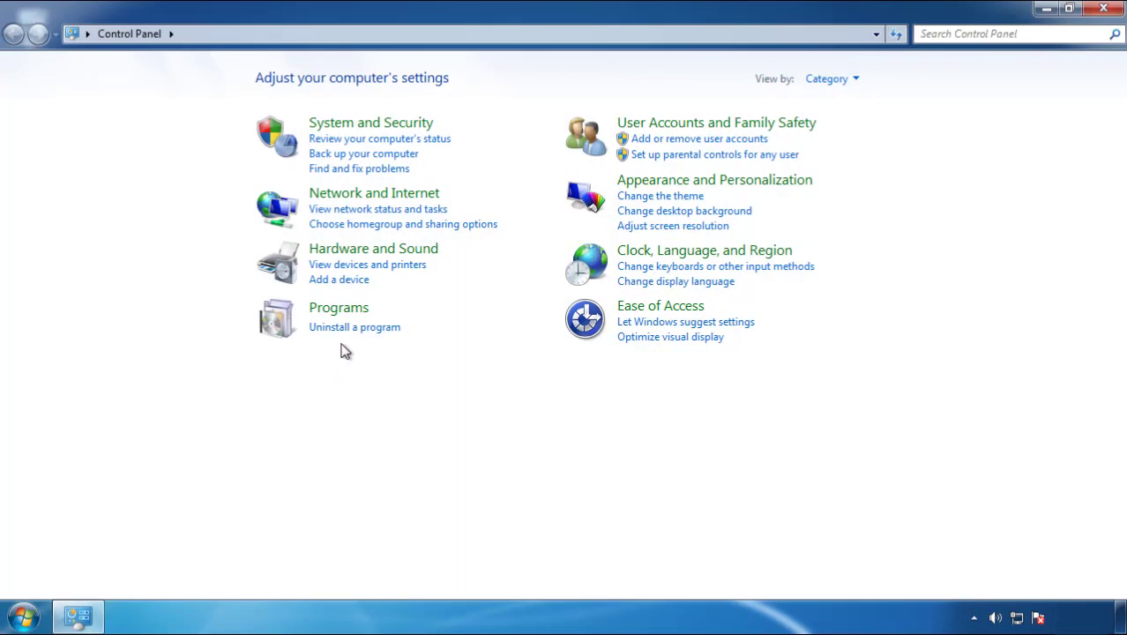
{"action": "left_click", "coordinate": [352, 328]}
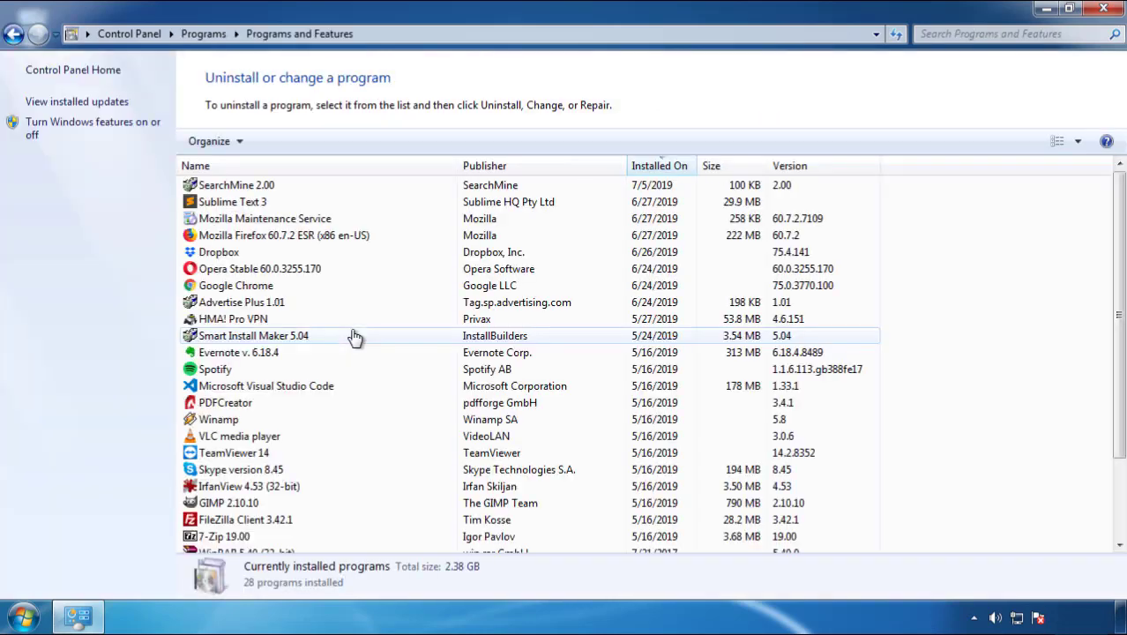
{"action": "left_click", "coordinate": [661, 168]}
{"action": "left_click", "coordinate": [657, 168]}
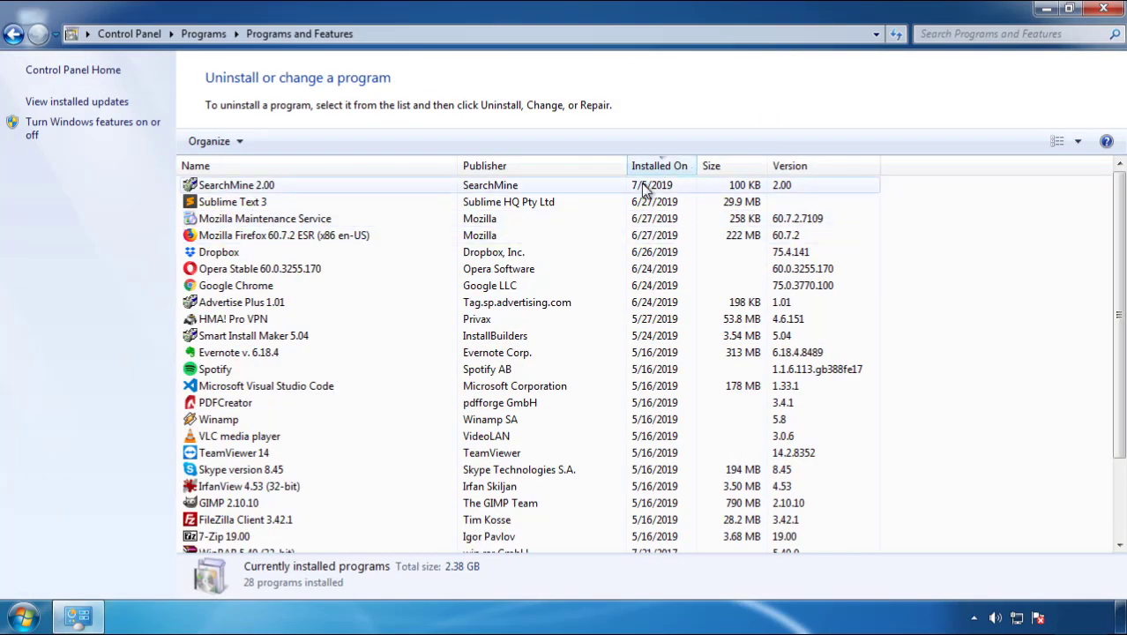
{"action": "left_click", "coordinate": [236, 186]}
{"action": "left_click", "coordinate": [281, 142]}
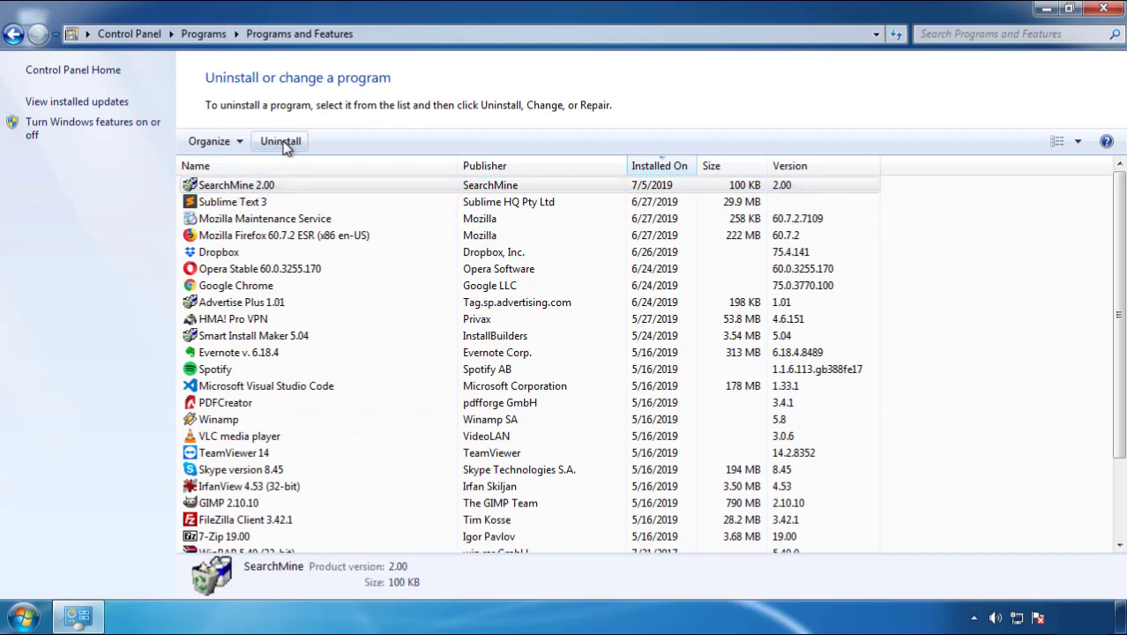
{"action": "left_click", "coordinate": [659, 468]}
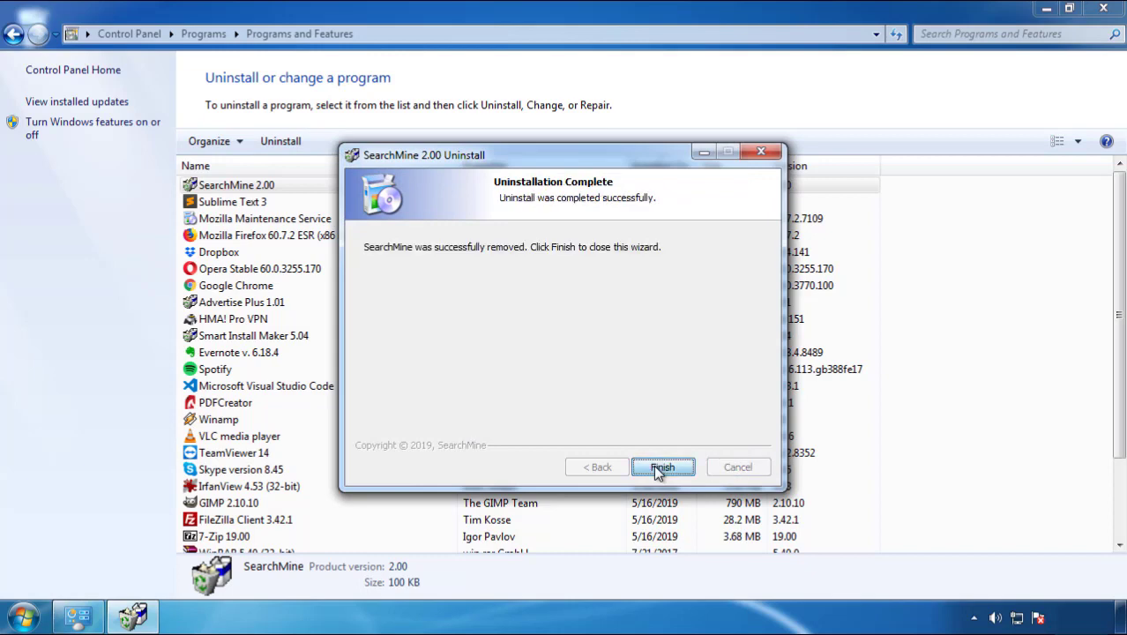
{"action": "left_click", "coordinate": [654, 464]}
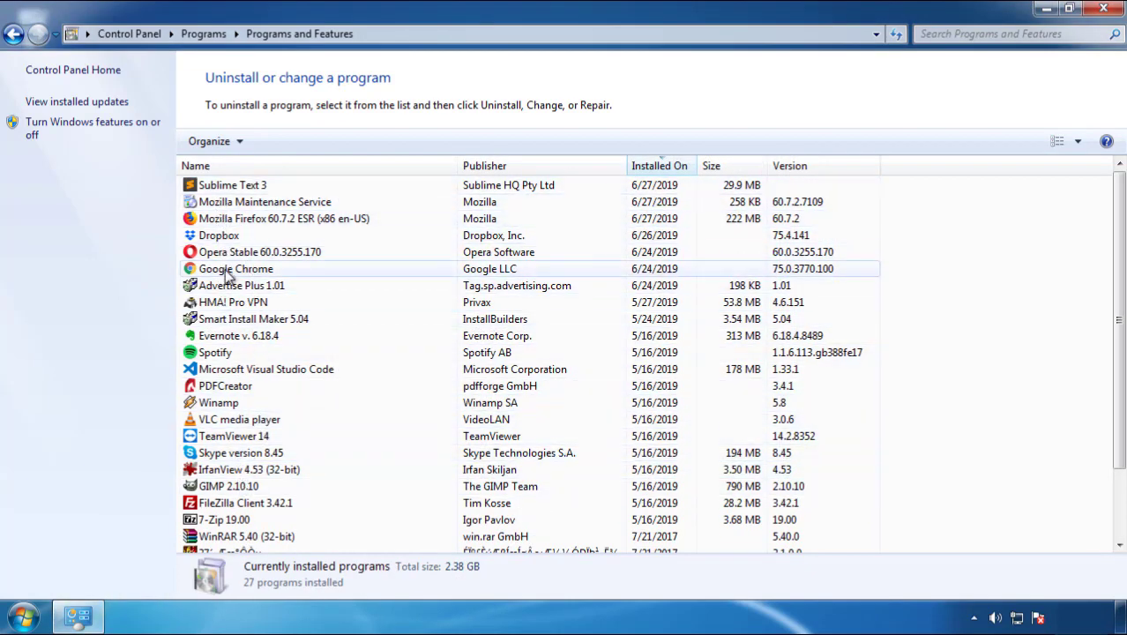
{"action": "left_click", "coordinate": [1103, 10]}
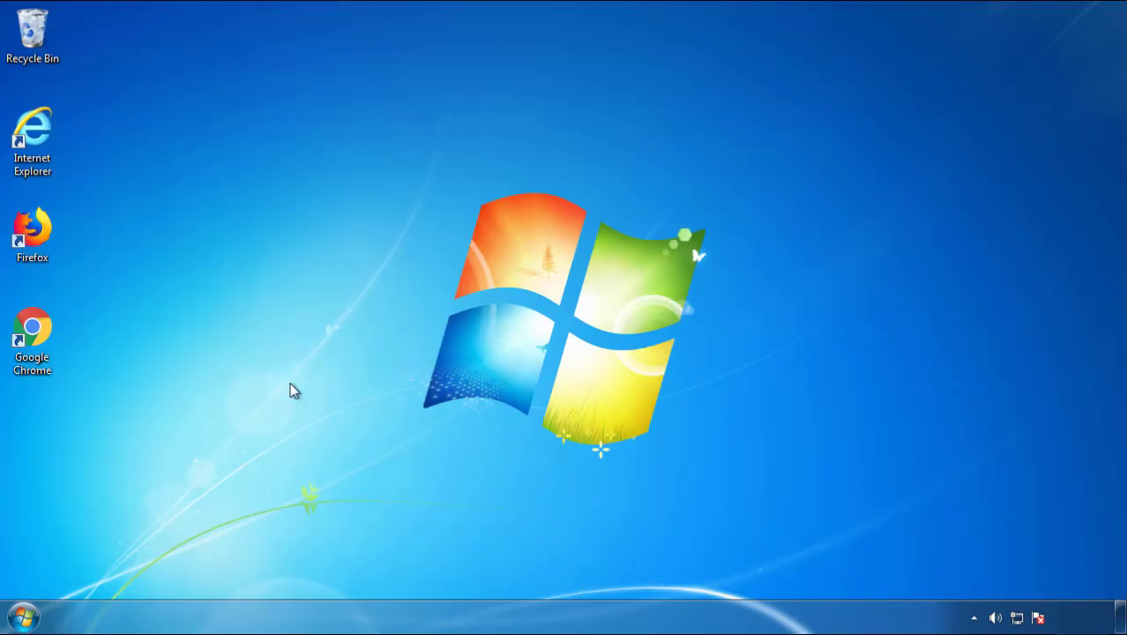
Restart Windows and select Safe Mode from the F8 boot menu
{"action": "left_click", "coordinate": [22, 619]}
{"action": "left_click", "coordinate": [306, 571]}
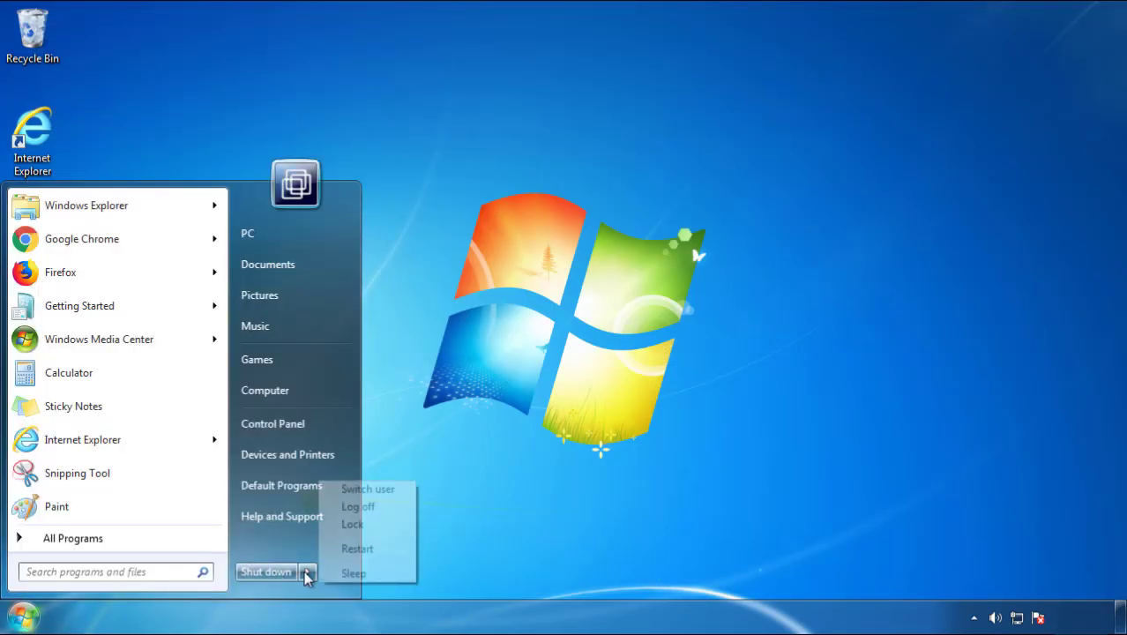
{"action": "left_click", "coordinate": [589, 482]}
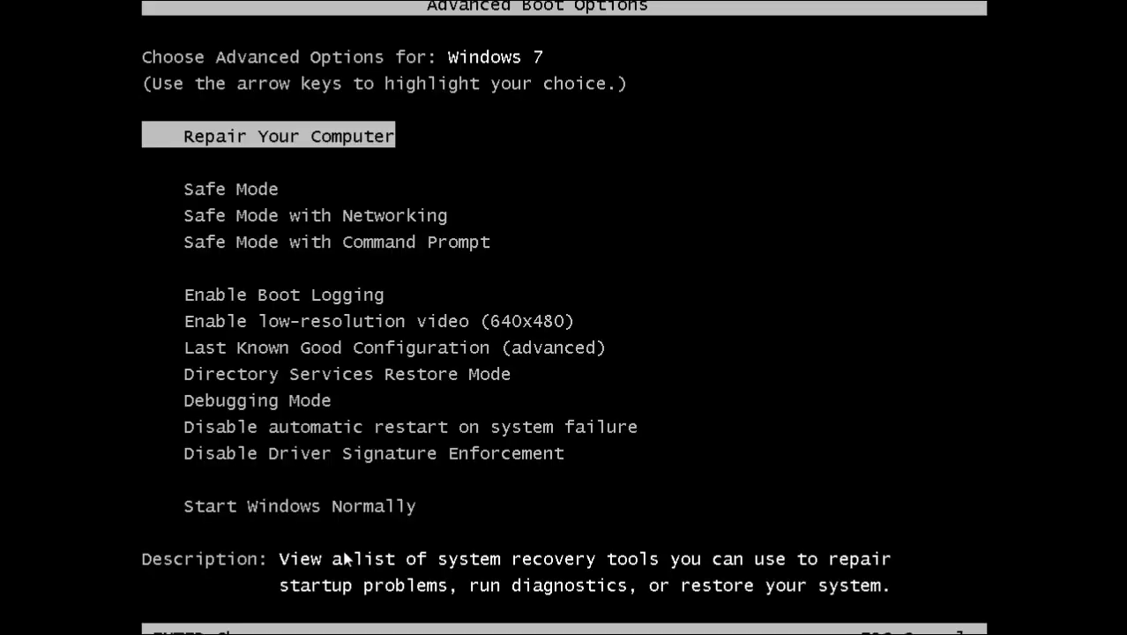
{"action": "key", "text": "Down"}
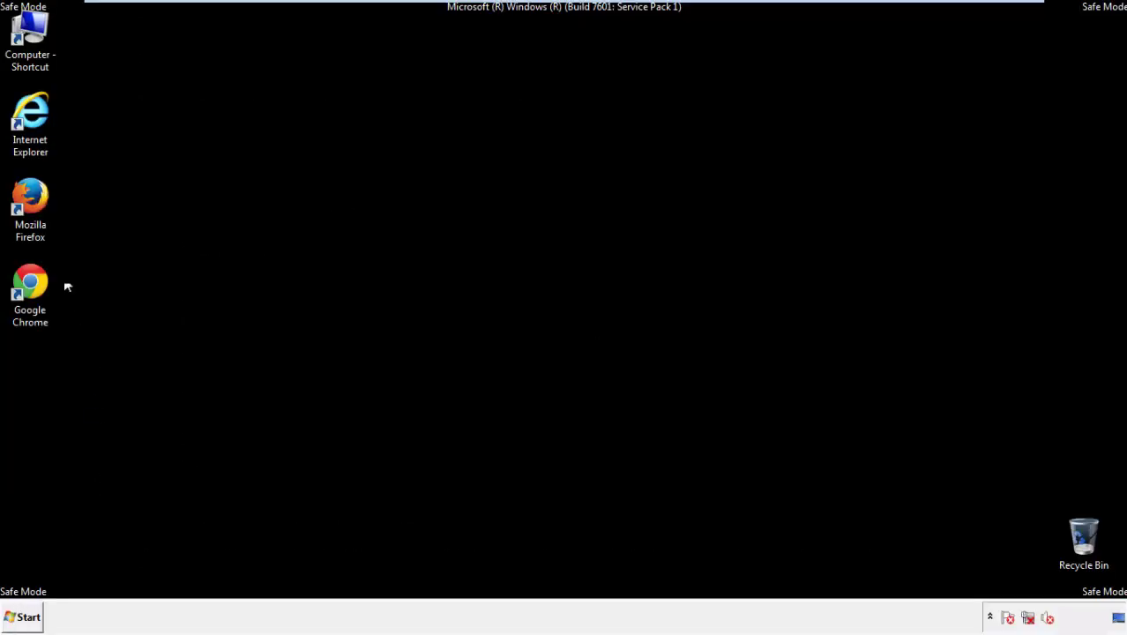
Launch Firefox, decline the default-browser prompt, and keep the menu bar visible
{"action": "double_click", "coordinate": [41, 204]}
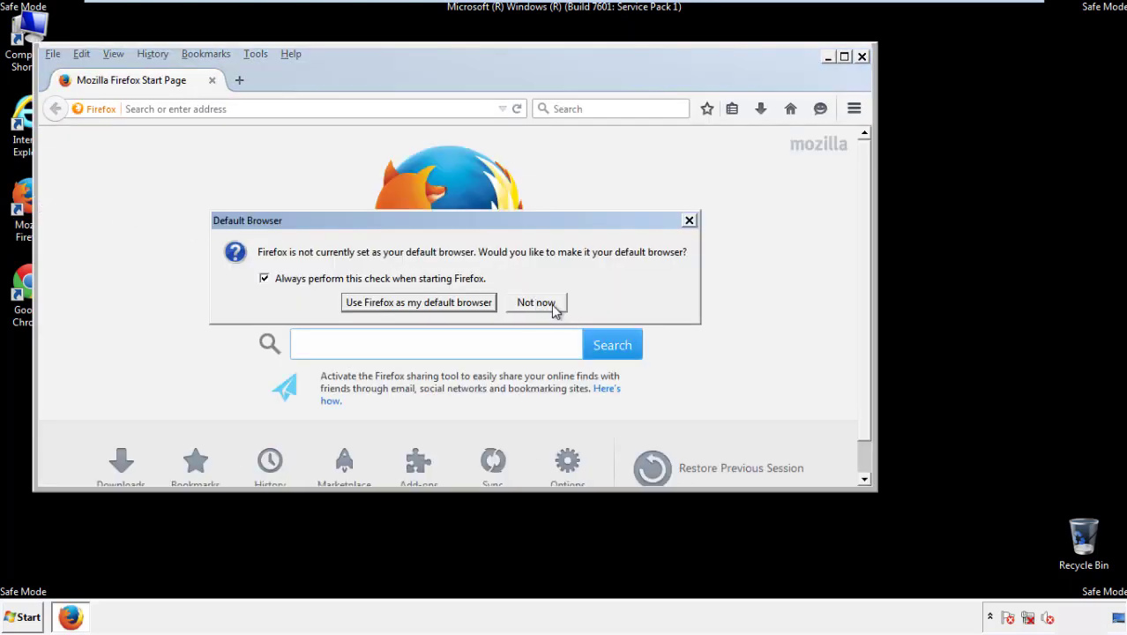
{"action": "left_click", "coordinate": [538, 302]}
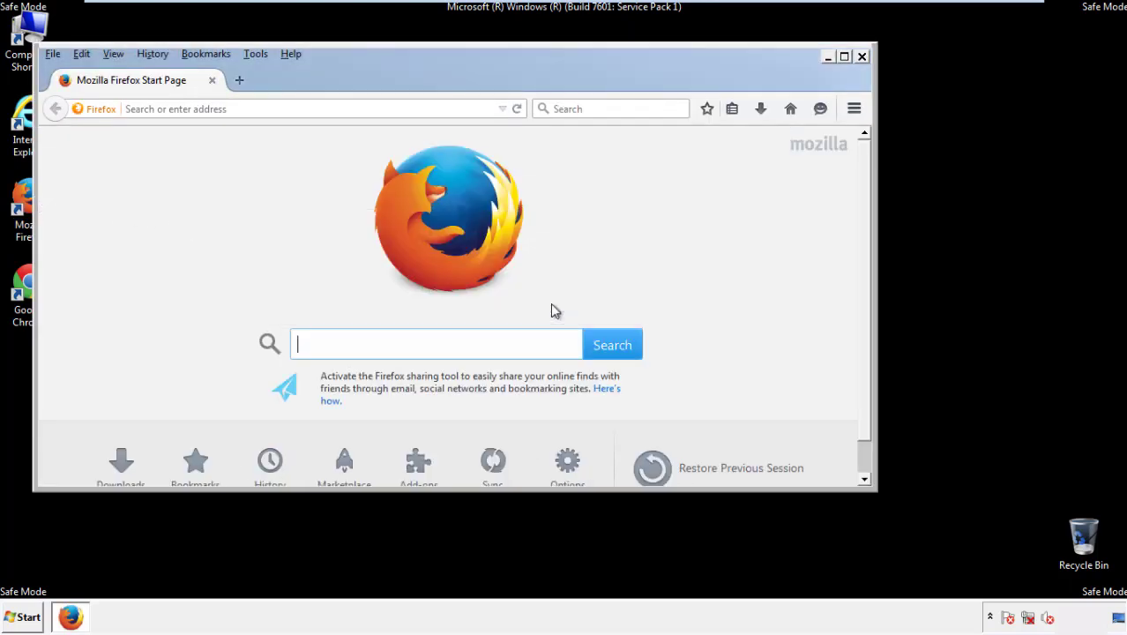
{"action": "right_click", "coordinate": [346, 78]}
{"action": "left_click", "coordinate": [374, 134]}
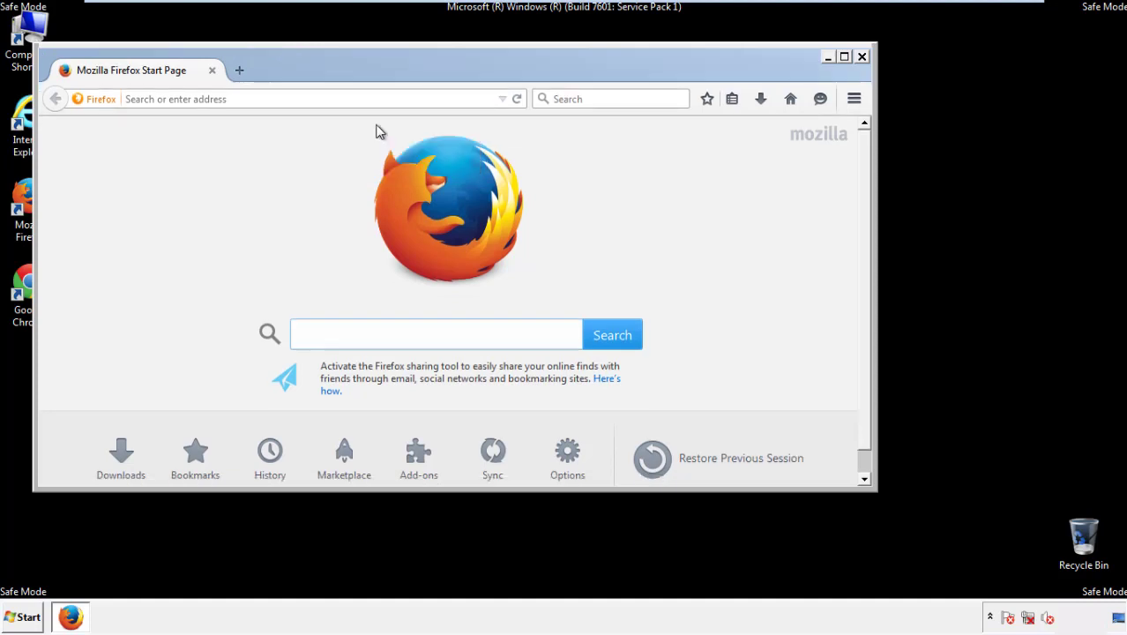
{"action": "right_click", "coordinate": [356, 75]}
{"action": "left_click", "coordinate": [367, 136]}
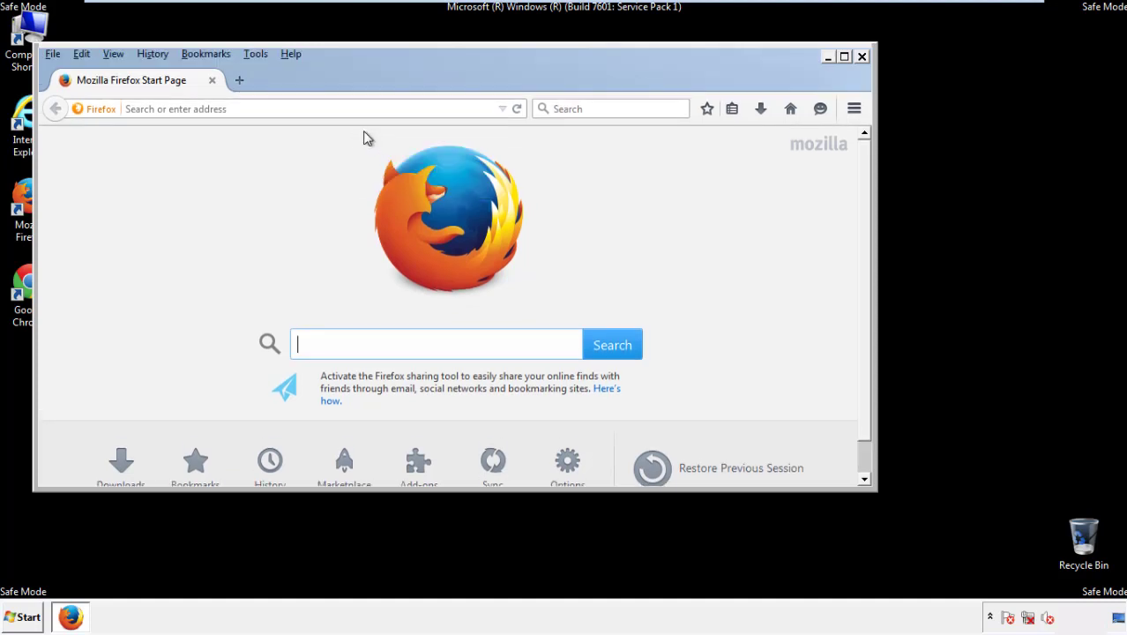
Clear Firefox's recent history for time range Everything with all items checked
{"action": "left_click", "coordinate": [157, 55]}
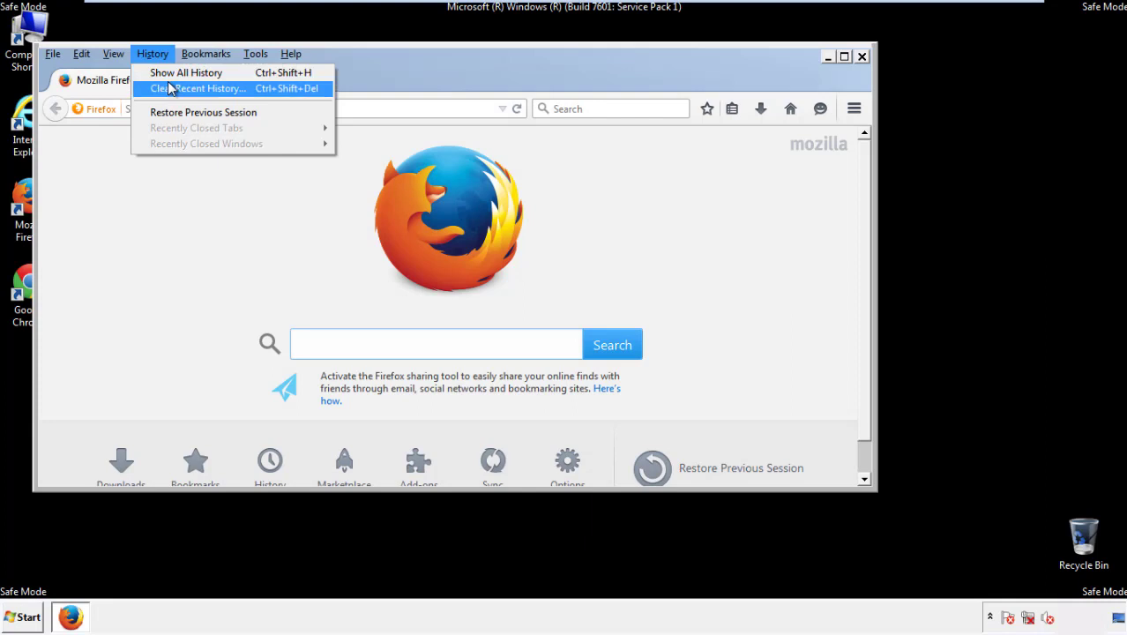
{"action": "left_click", "coordinate": [167, 86]}
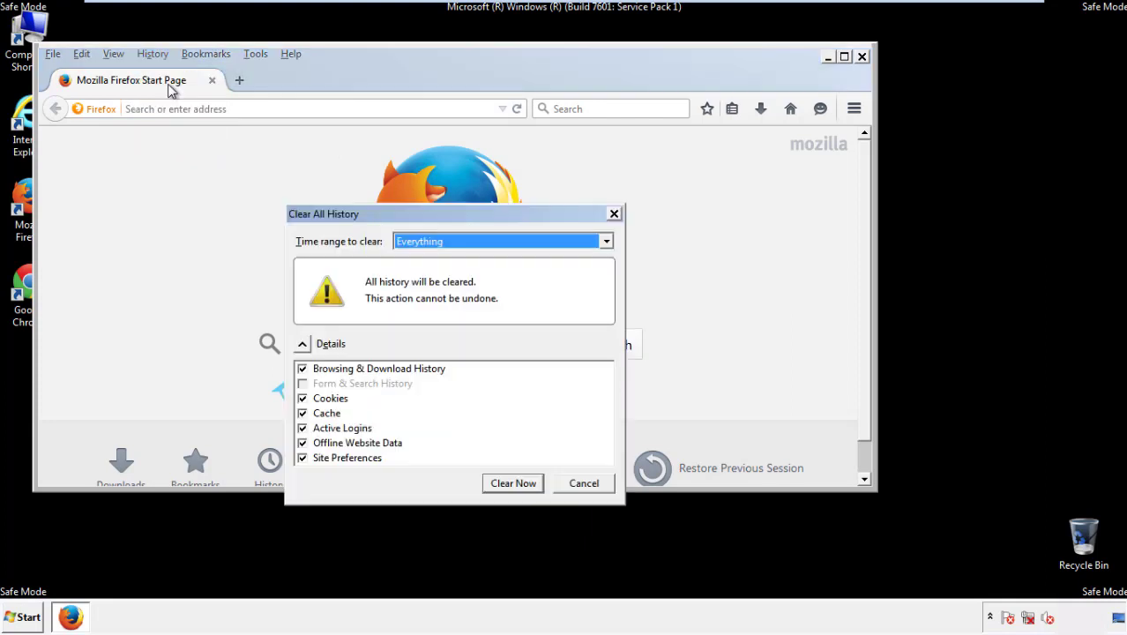
{"action": "left_click", "coordinate": [420, 242]}
{"action": "left_click", "coordinate": [422, 330]}
{"action": "left_click", "coordinate": [302, 443]}
{"action": "left_click", "coordinate": [303, 442]}
{"action": "left_click", "coordinate": [303, 459]}
{"action": "left_click", "coordinate": [303, 460]}
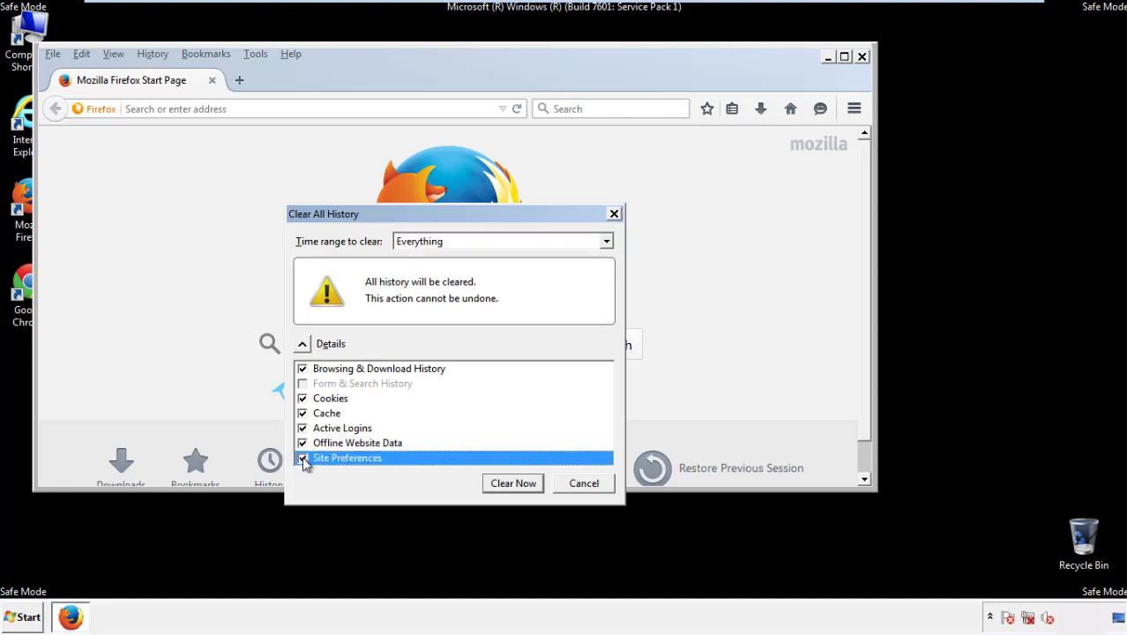
{"action": "left_click", "coordinate": [512, 484]}
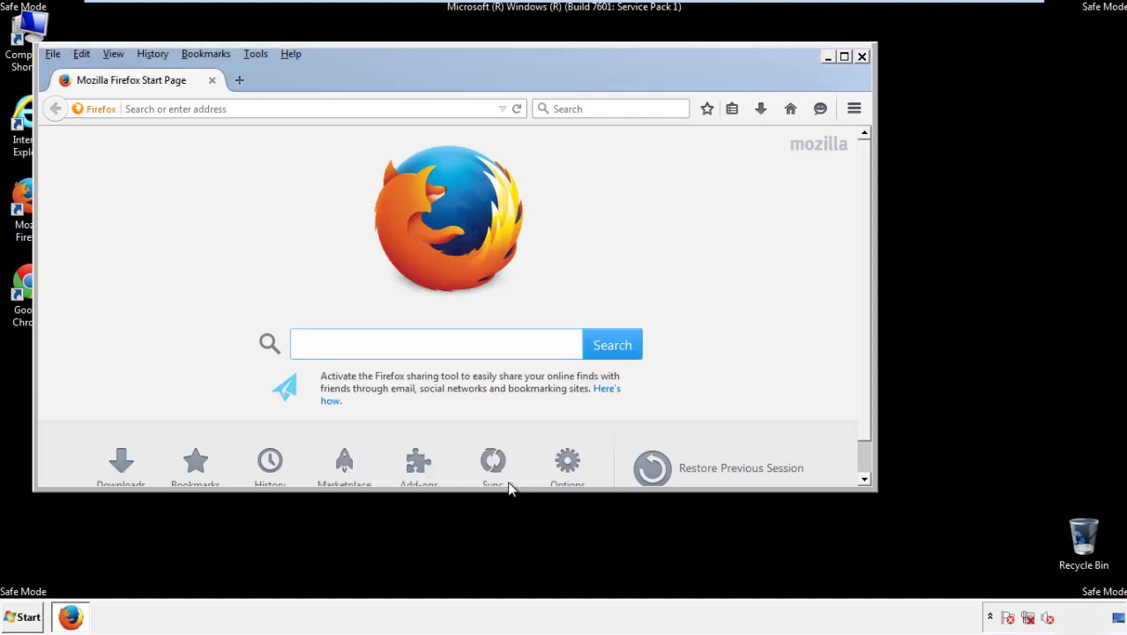
Refresh Firefox to defaults from Troubleshooting Information, decline default browser, and close it
{"action": "left_click", "coordinate": [290, 54]}
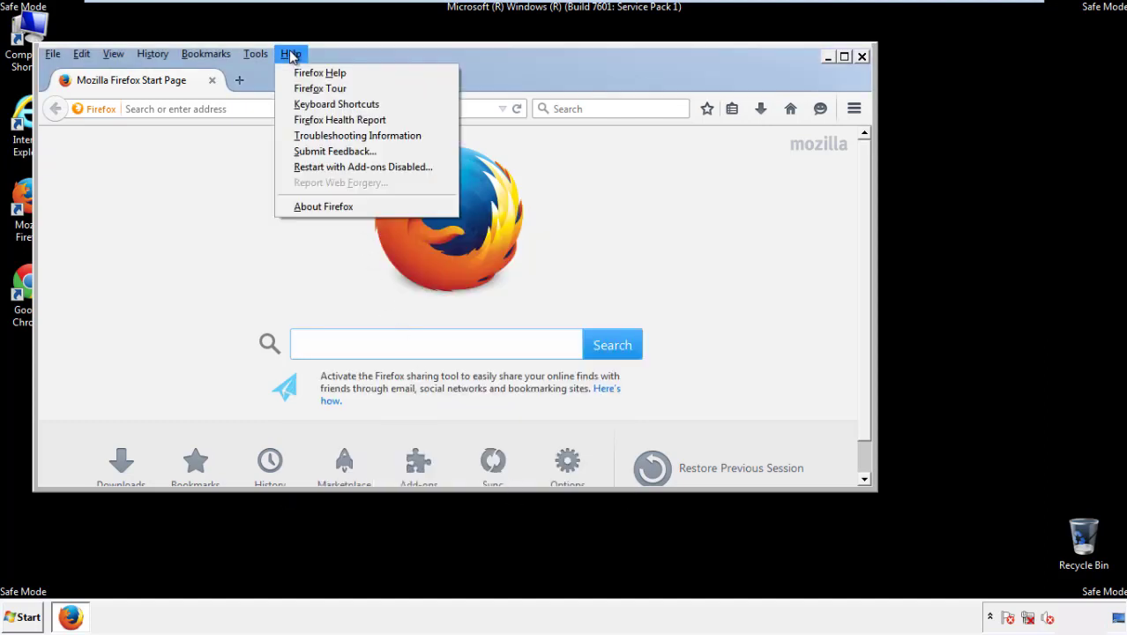
{"action": "left_click", "coordinate": [325, 135]}
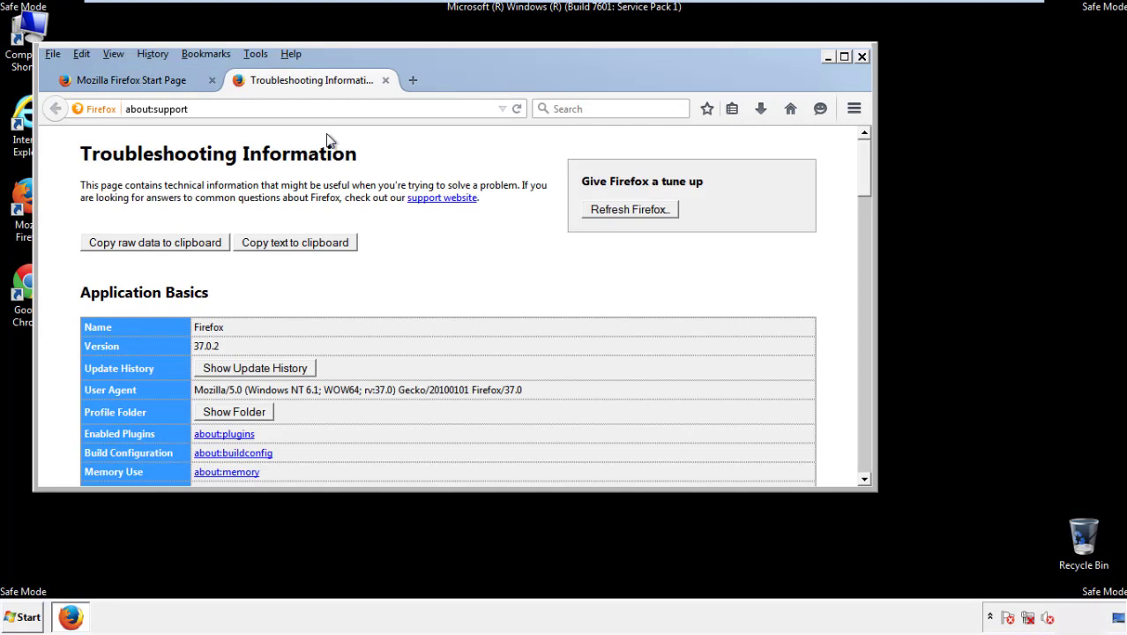
{"action": "left_click", "coordinate": [654, 214]}
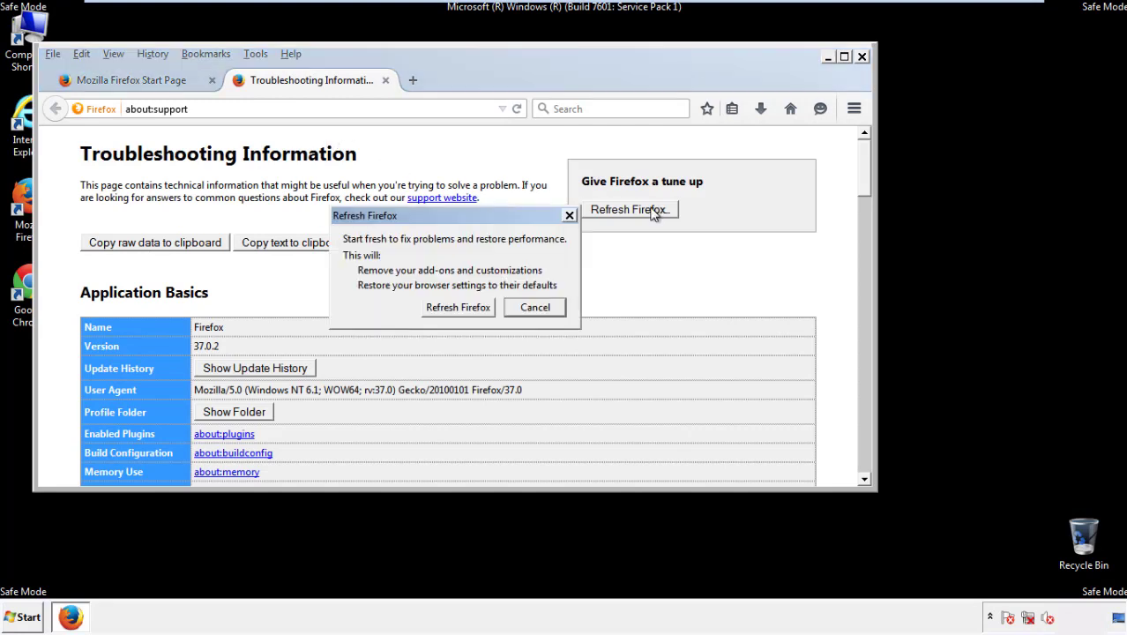
{"action": "left_click", "coordinate": [457, 307]}
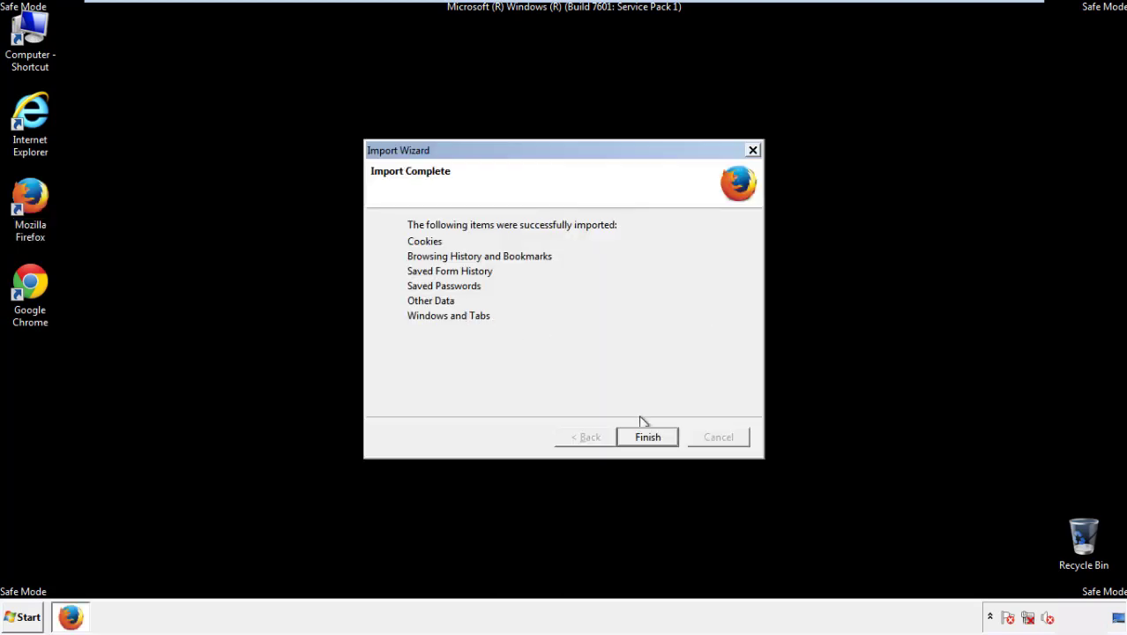
{"action": "left_click", "coordinate": [648, 437]}
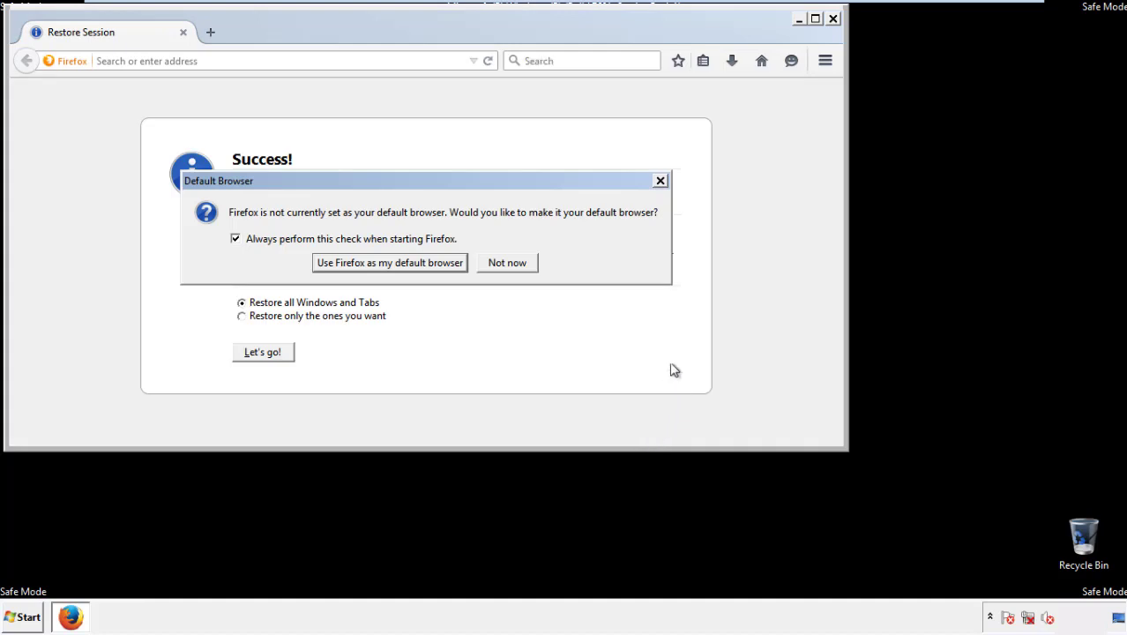
{"action": "left_click", "coordinate": [508, 266]}
{"action": "left_click", "coordinate": [832, 19]}
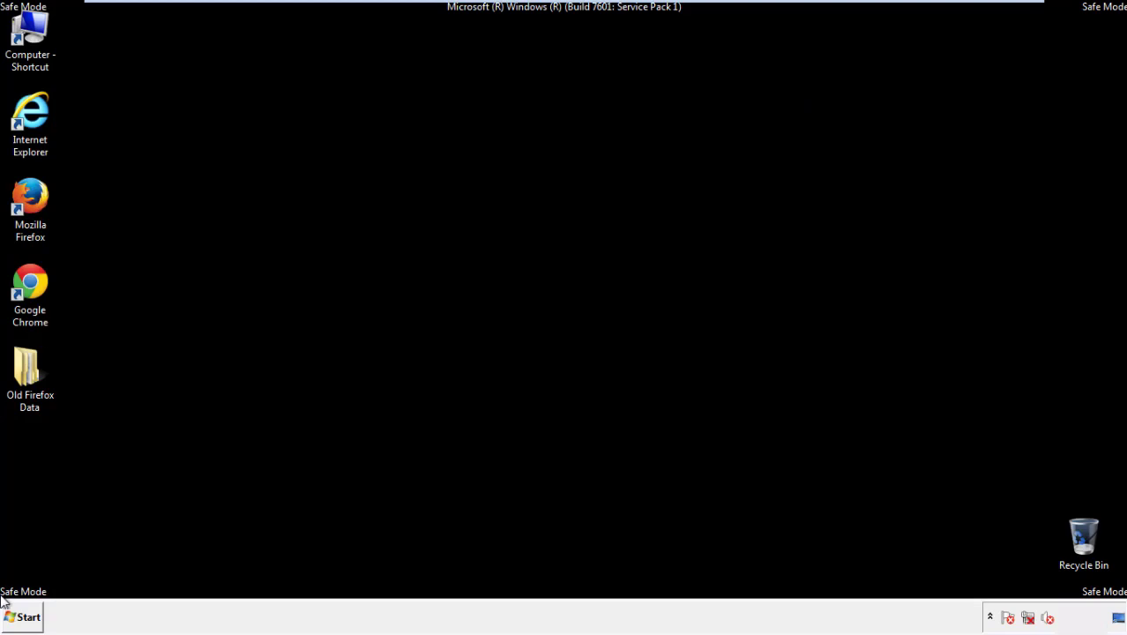
{"action": "left_click", "coordinate": [27, 281]}
Launch Chrome, dismiss the default-browser prompt, and go to History from Settings
{"action": "double_click", "coordinate": [26, 280]}
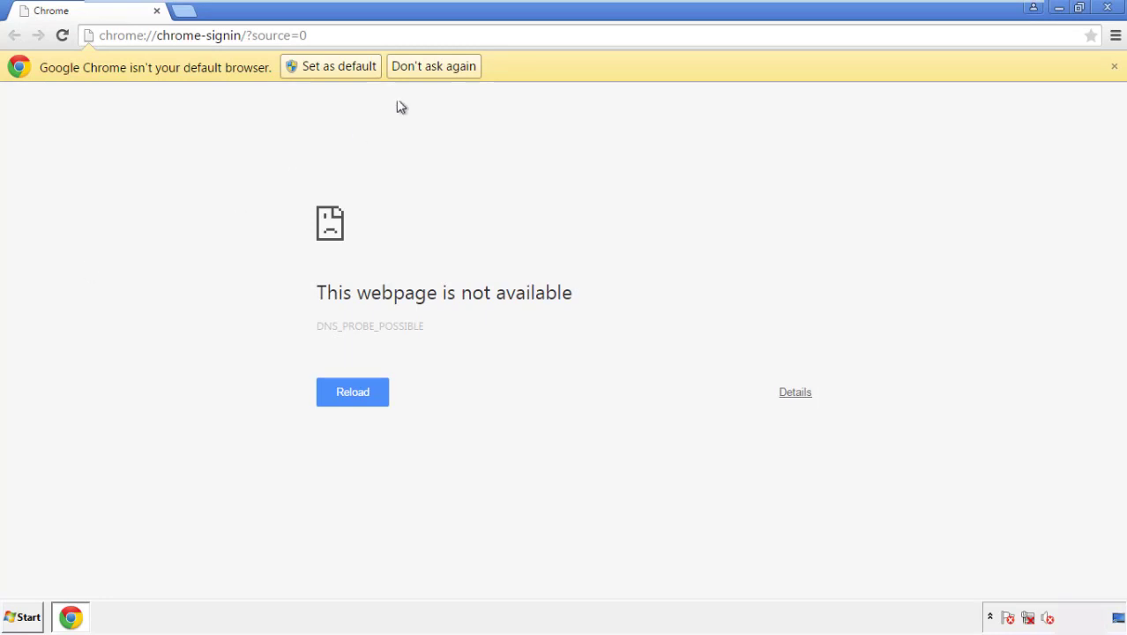
{"action": "left_click", "coordinate": [454, 71]}
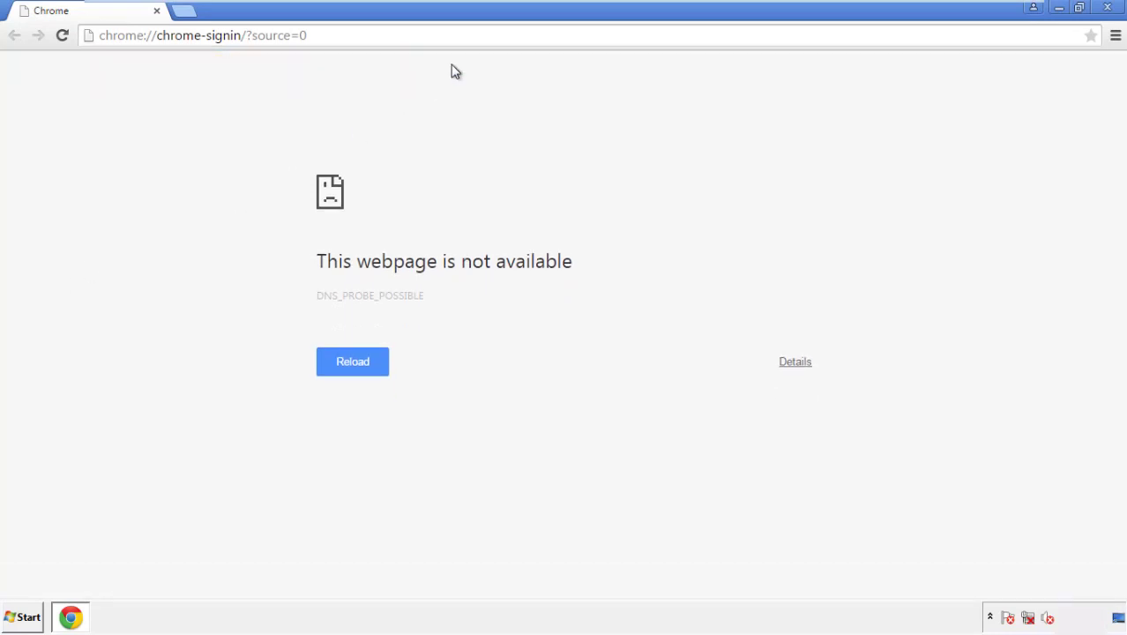
{"action": "left_click", "coordinate": [1116, 37]}
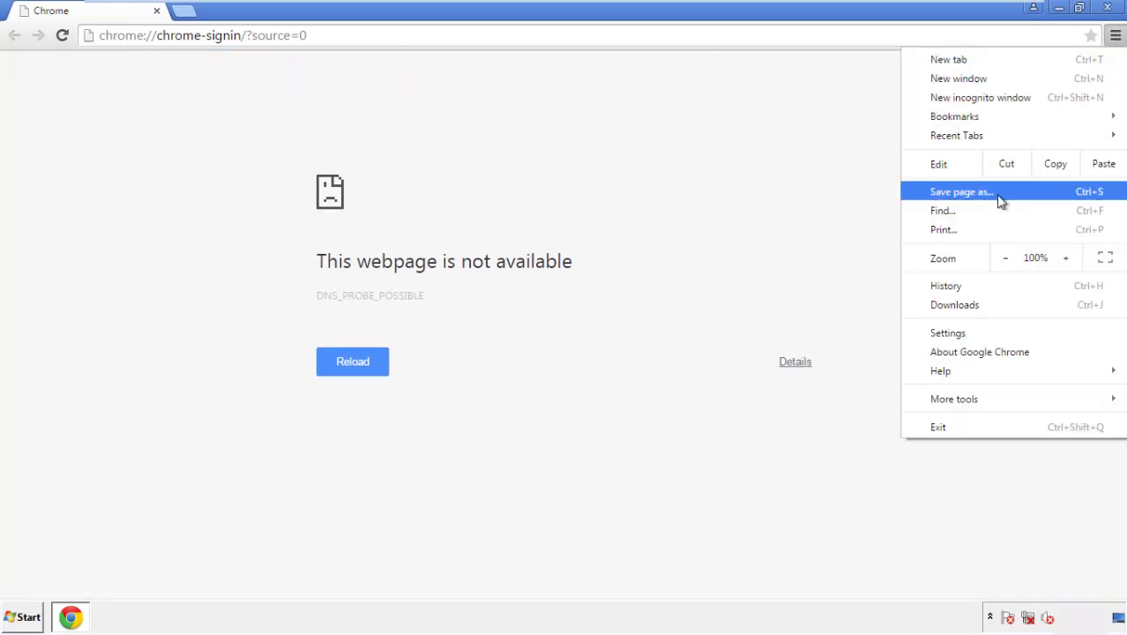
{"action": "left_click", "coordinate": [952, 332]}
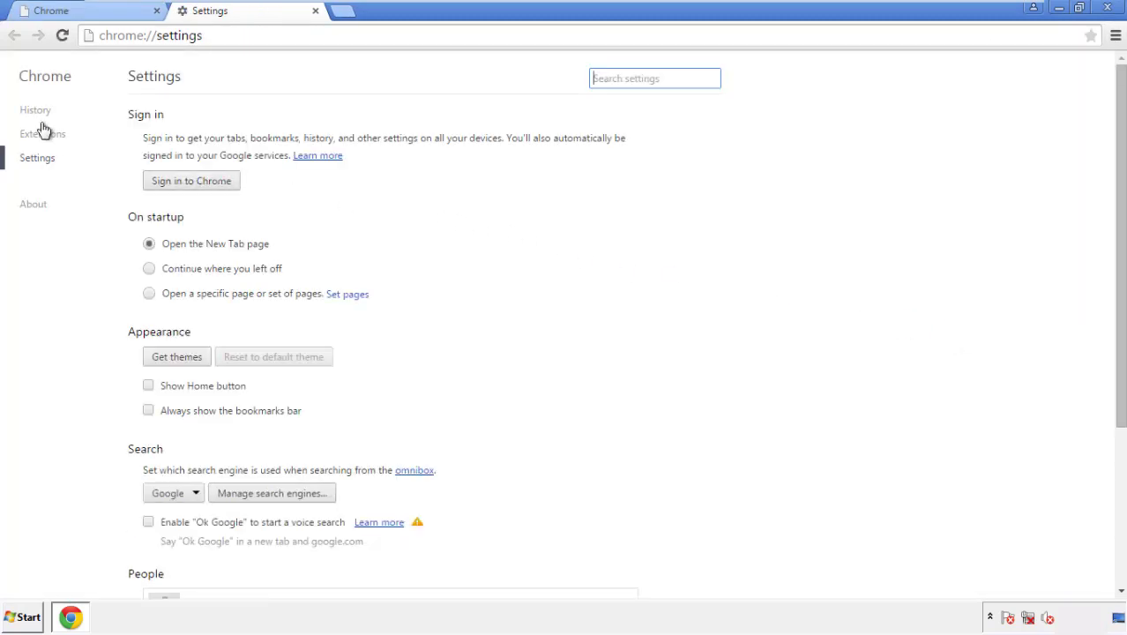
{"action": "left_click", "coordinate": [40, 114]}
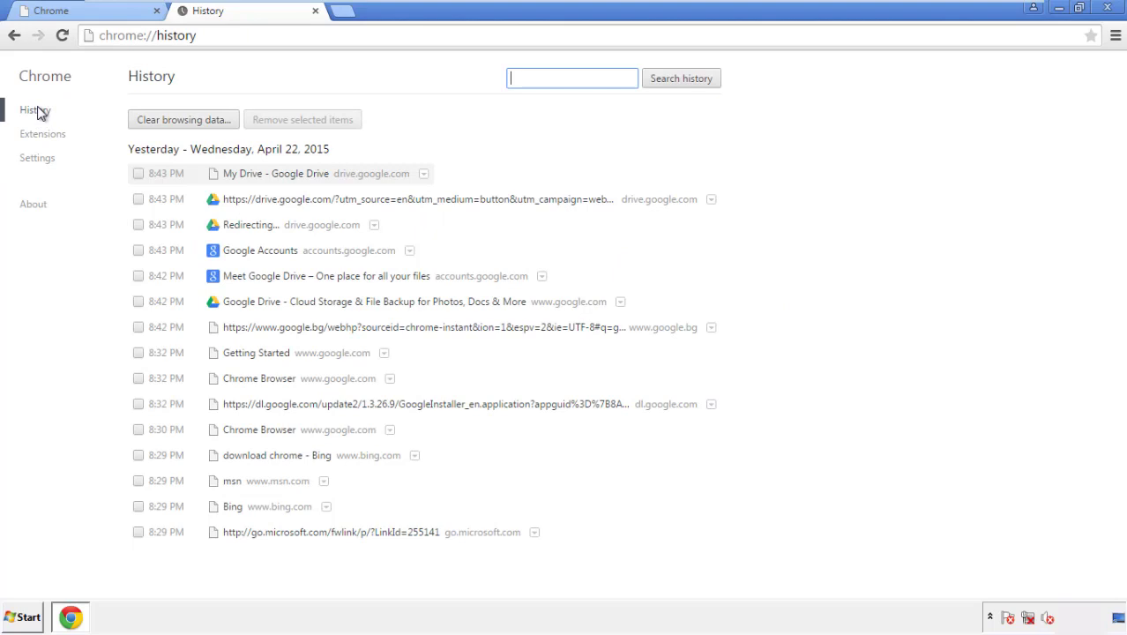
Clear Chrome browsing data from the beginning of time, including autofill form data
{"action": "left_click", "coordinate": [170, 123]}
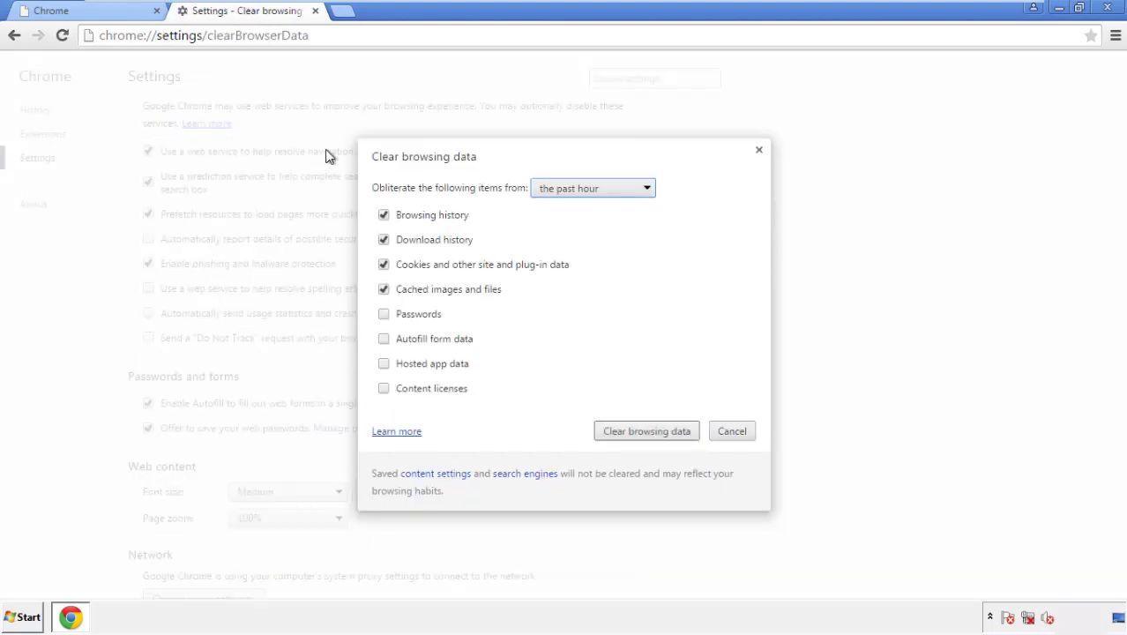
{"action": "left_click", "coordinate": [566, 191]}
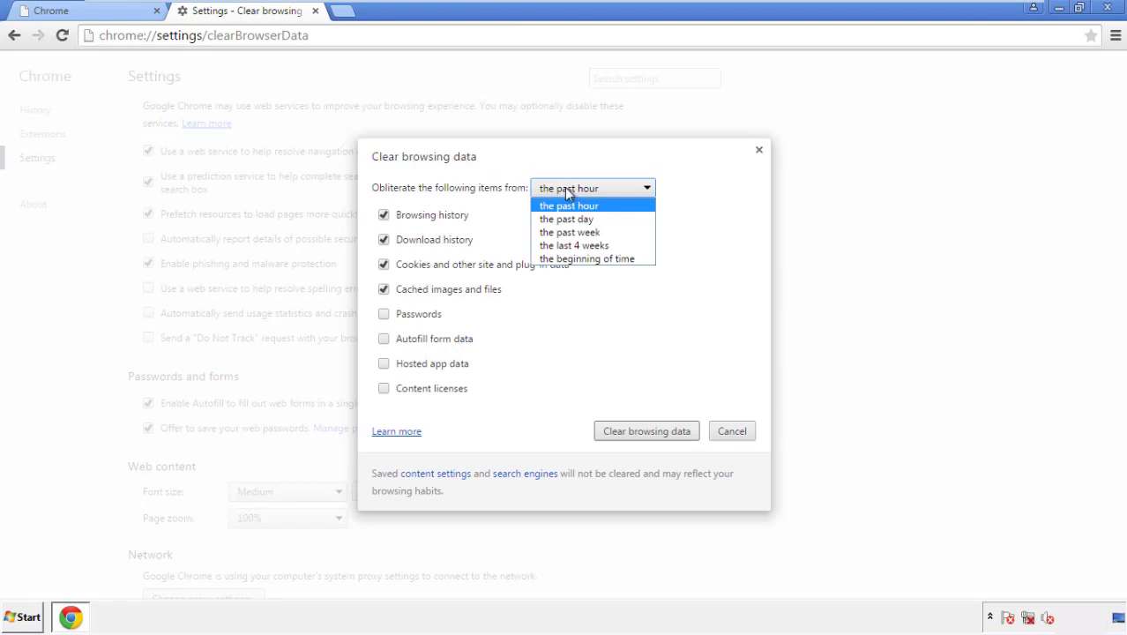
{"action": "left_click", "coordinate": [565, 259]}
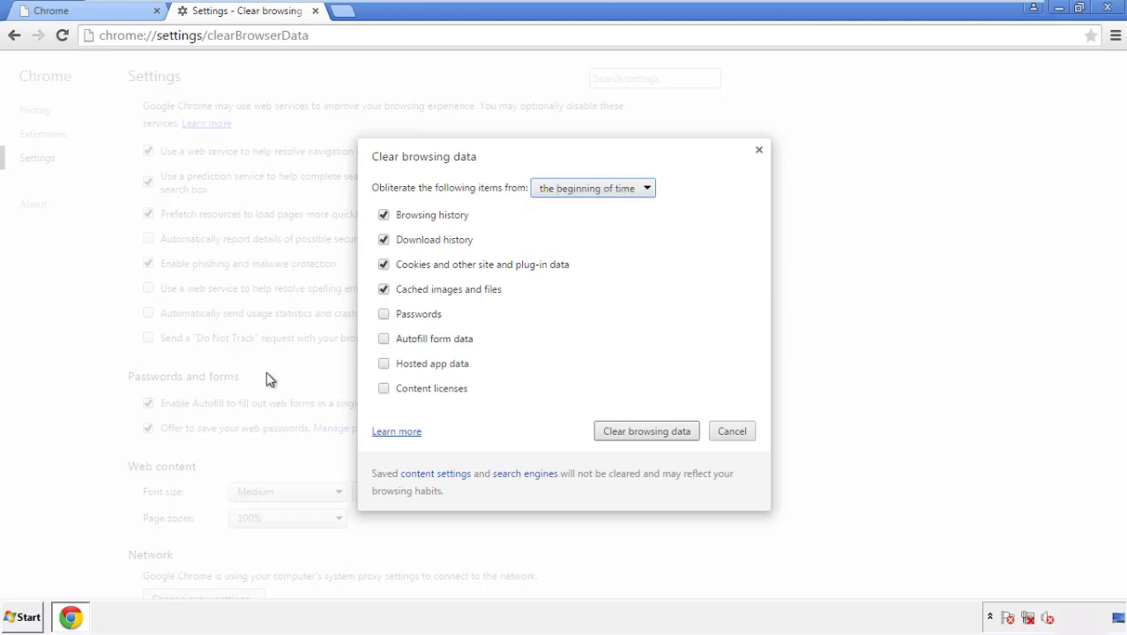
{"action": "left_click", "coordinate": [388, 342]}
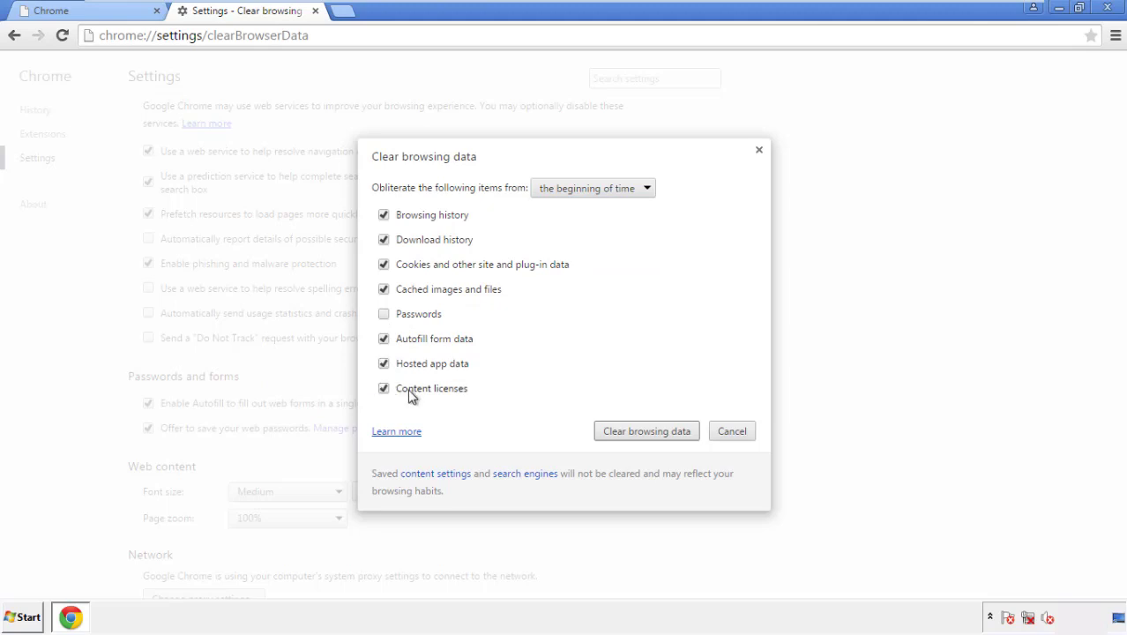
{"action": "left_click", "coordinate": [632, 435]}
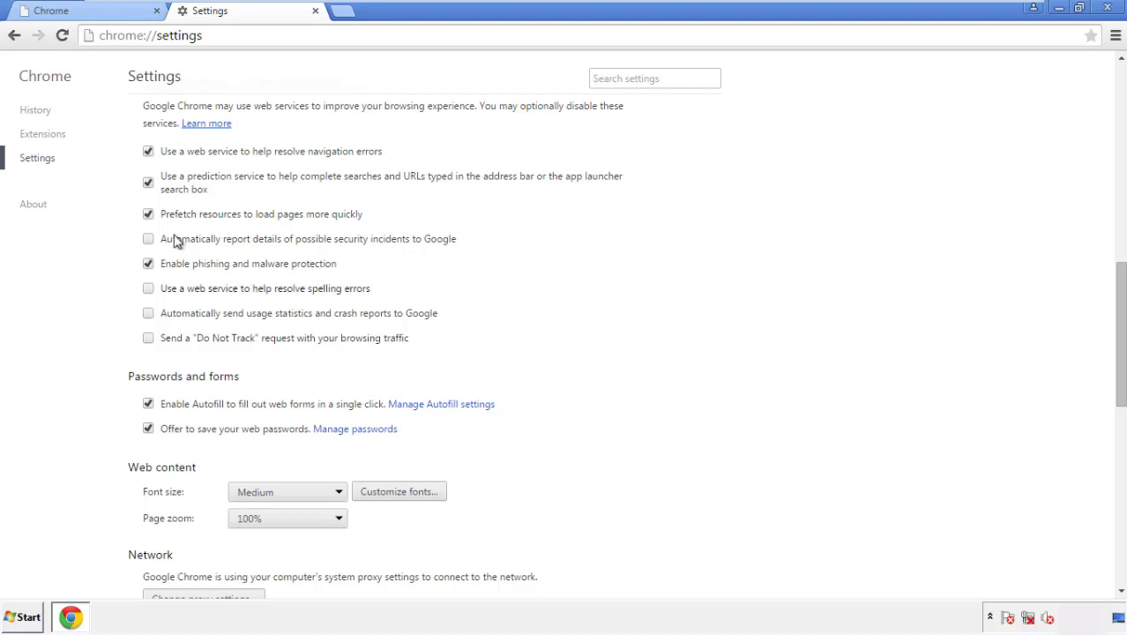
Reset Chrome settings to their defaults from the bottom of Settings, then close Chrome
{"action": "left_click_drag", "start_coordinate": [1119, 280], "coordinate": [1117, 472]}
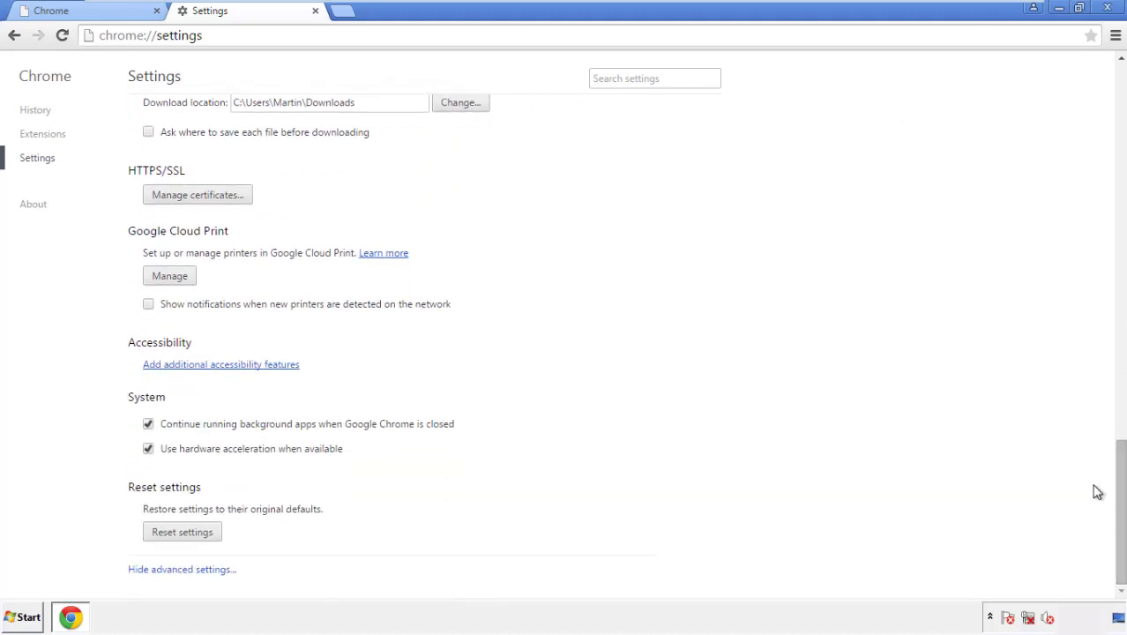
{"action": "left_click", "coordinate": [212, 534]}
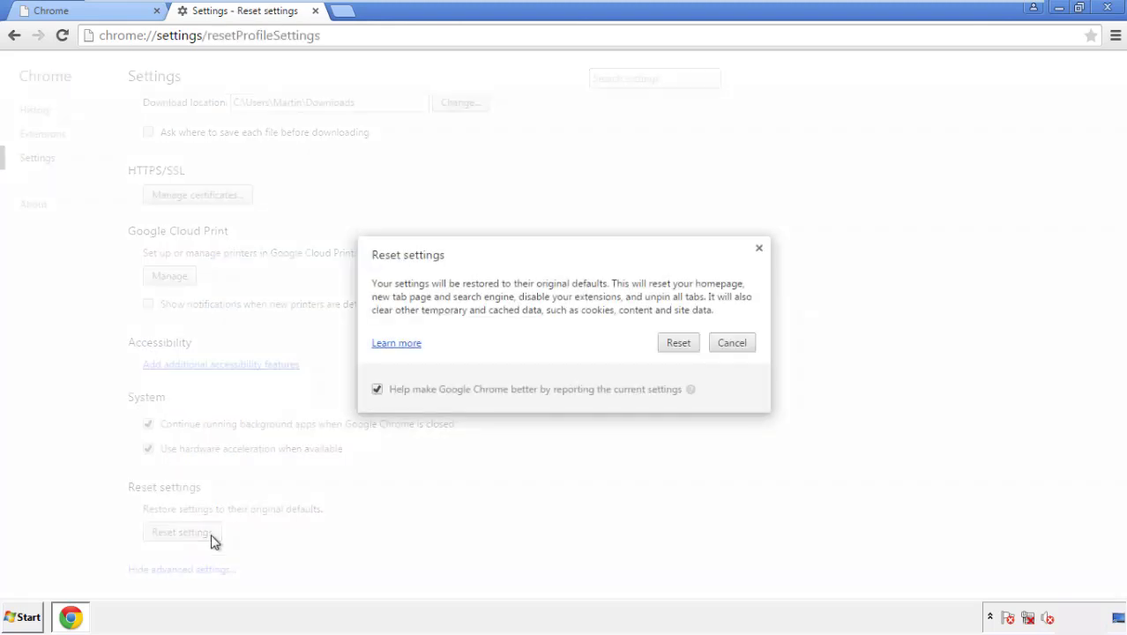
{"action": "left_click", "coordinate": [679, 343]}
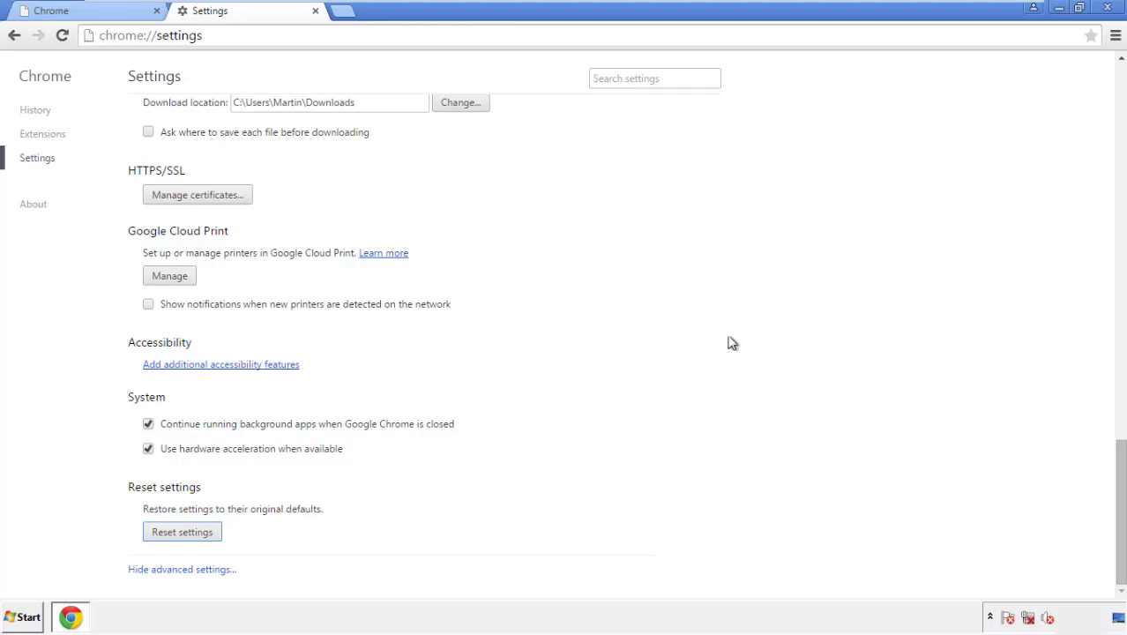
{"action": "left_click", "coordinate": [1107, 7]}
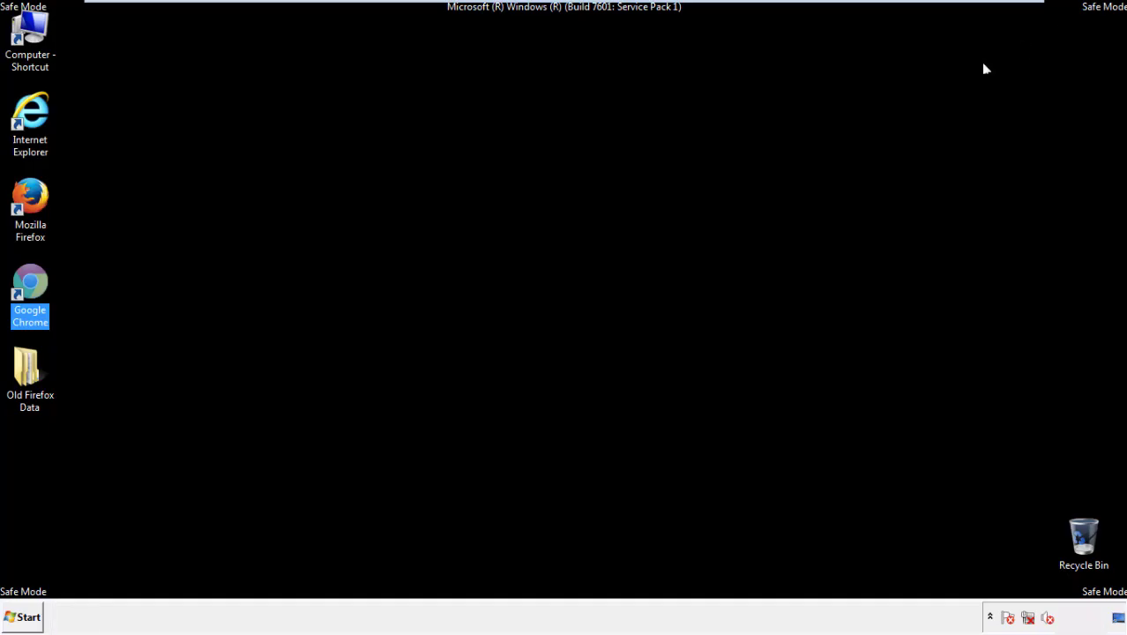
Remove the Search Mine extension in Firefox's Add-ons Manager and close Firefox
{"action": "left_click", "coordinate": [608, 284]}
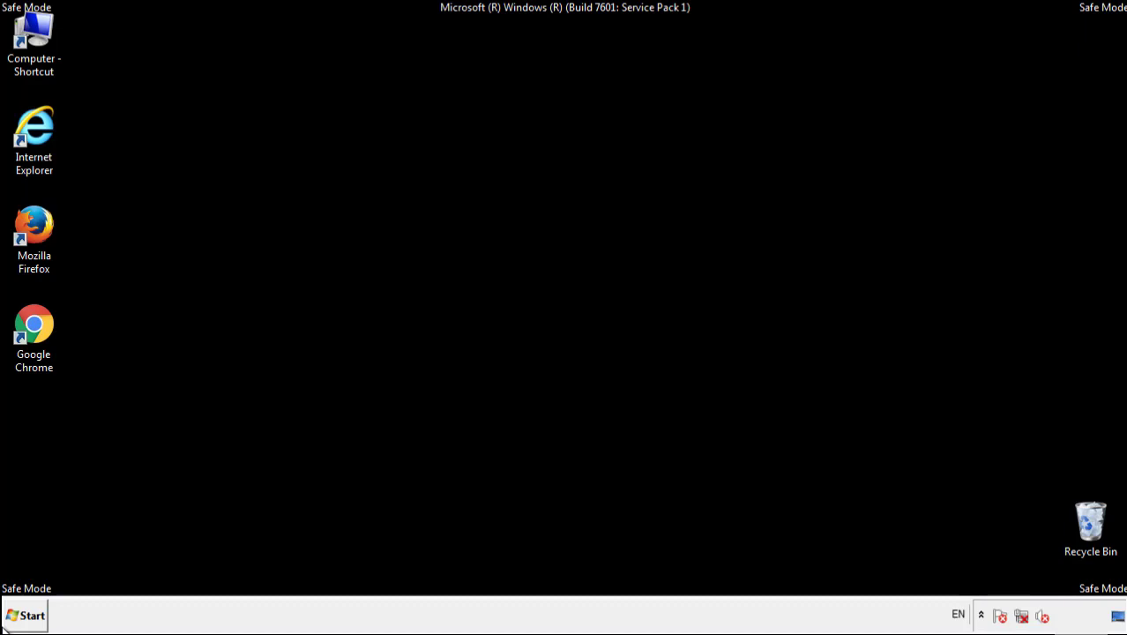
{"action": "double_click", "coordinate": [44, 220]}
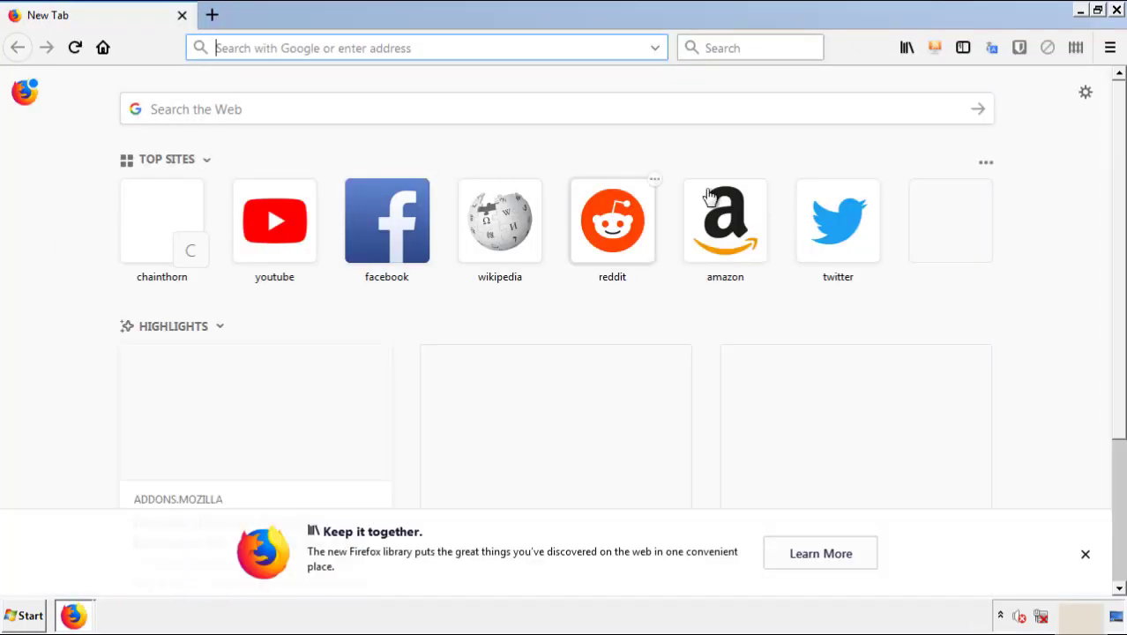
{"action": "left_click", "coordinate": [1110, 48]}
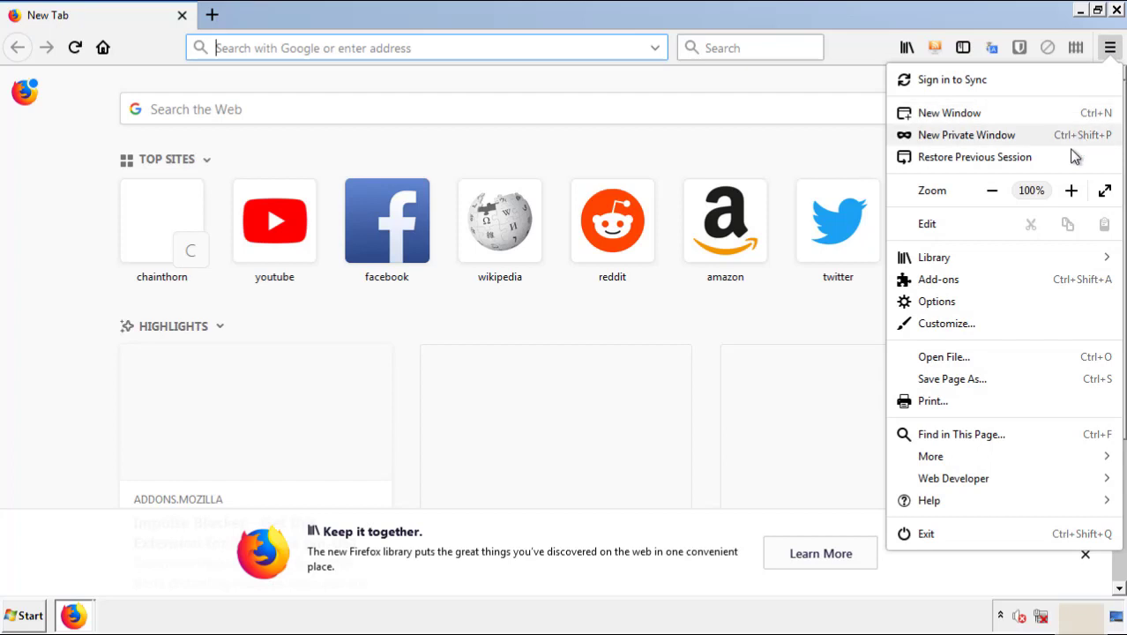
{"action": "left_click", "coordinate": [1038, 286]}
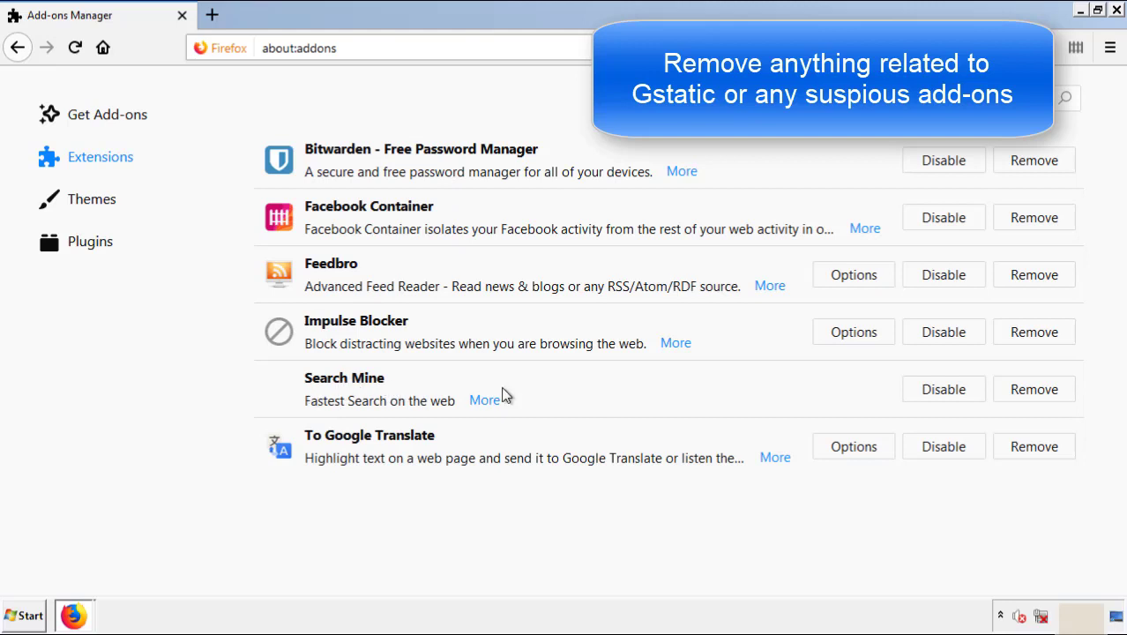
{"action": "left_click", "coordinate": [1030, 393]}
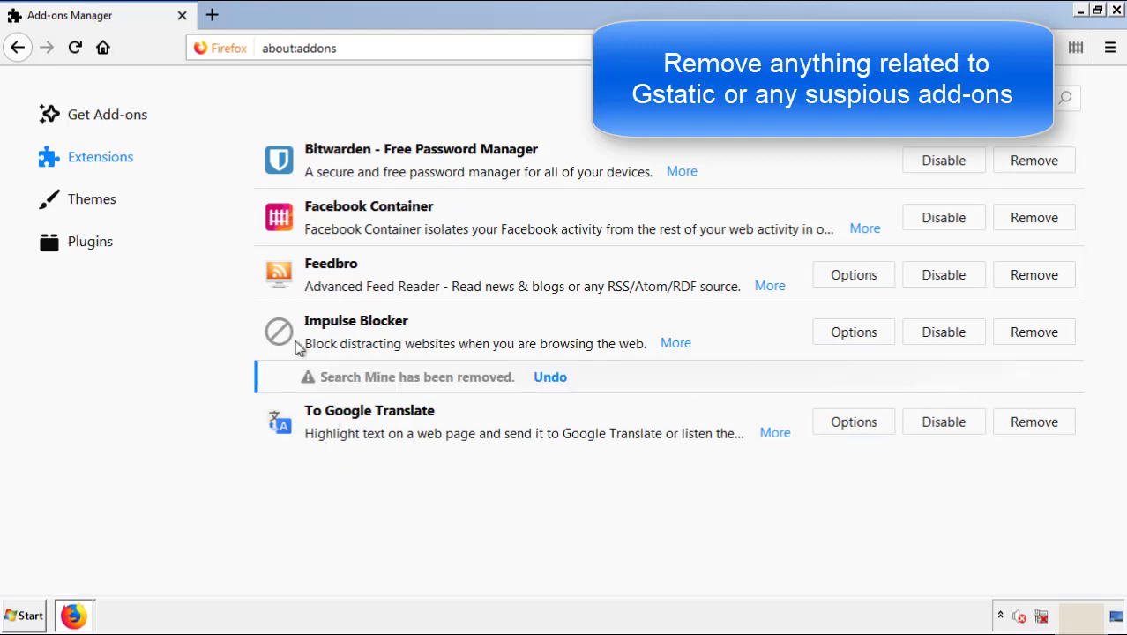
{"action": "left_click", "coordinate": [1116, 11]}
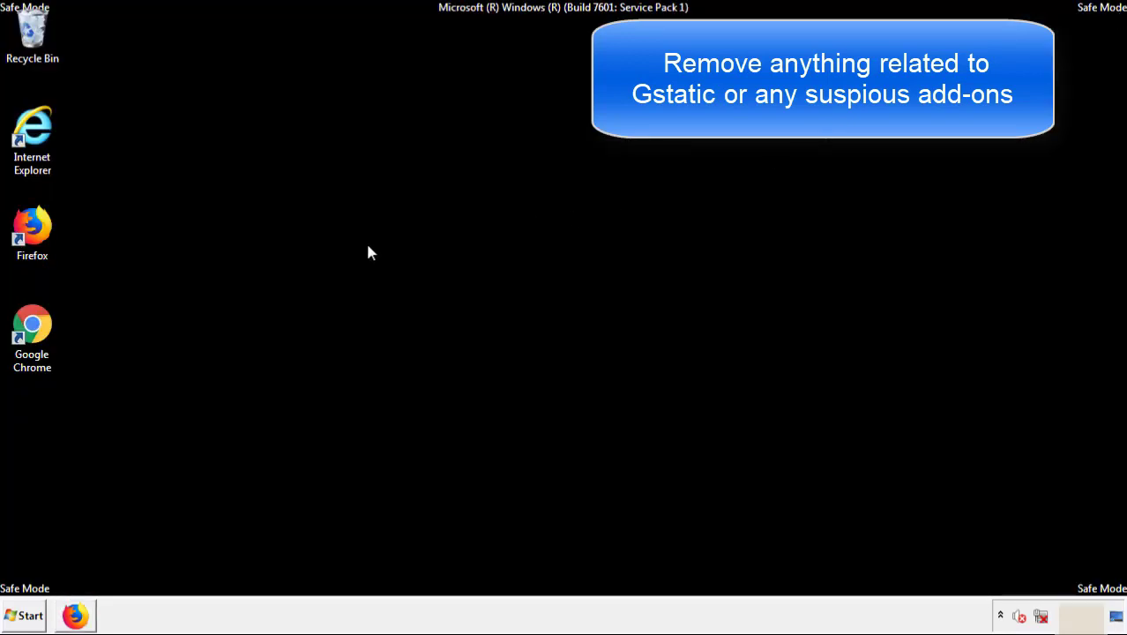
Remove Search Mine from Chrome's Extensions page, close Chrome, and open the Start menu
{"action": "double_click", "coordinate": [31, 344]}
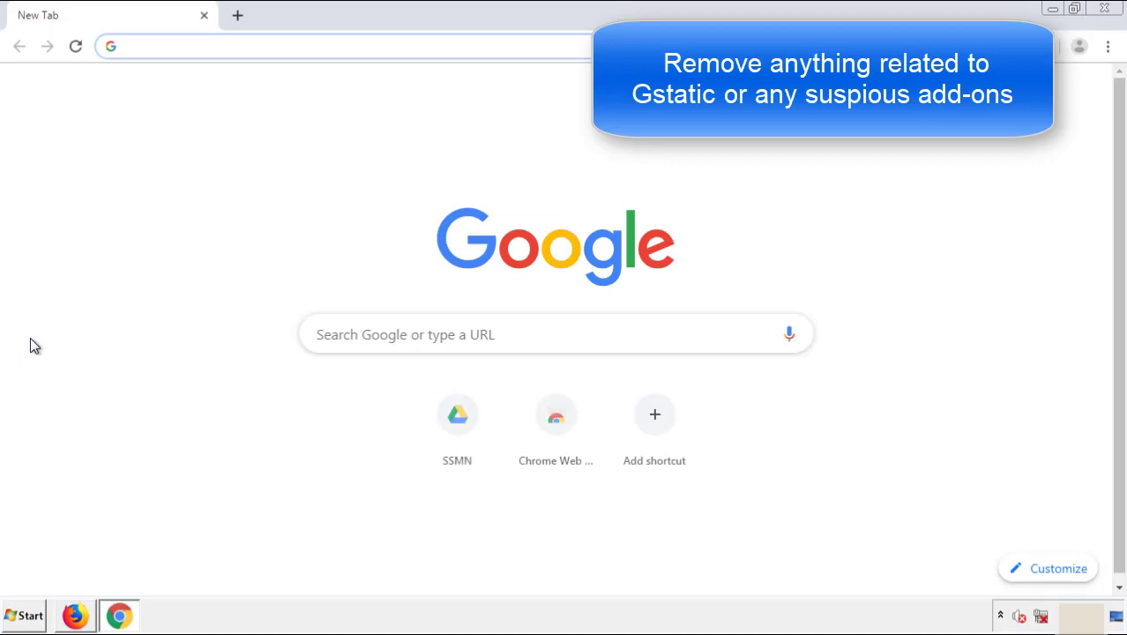
{"action": "left_click", "coordinate": [1107, 46]}
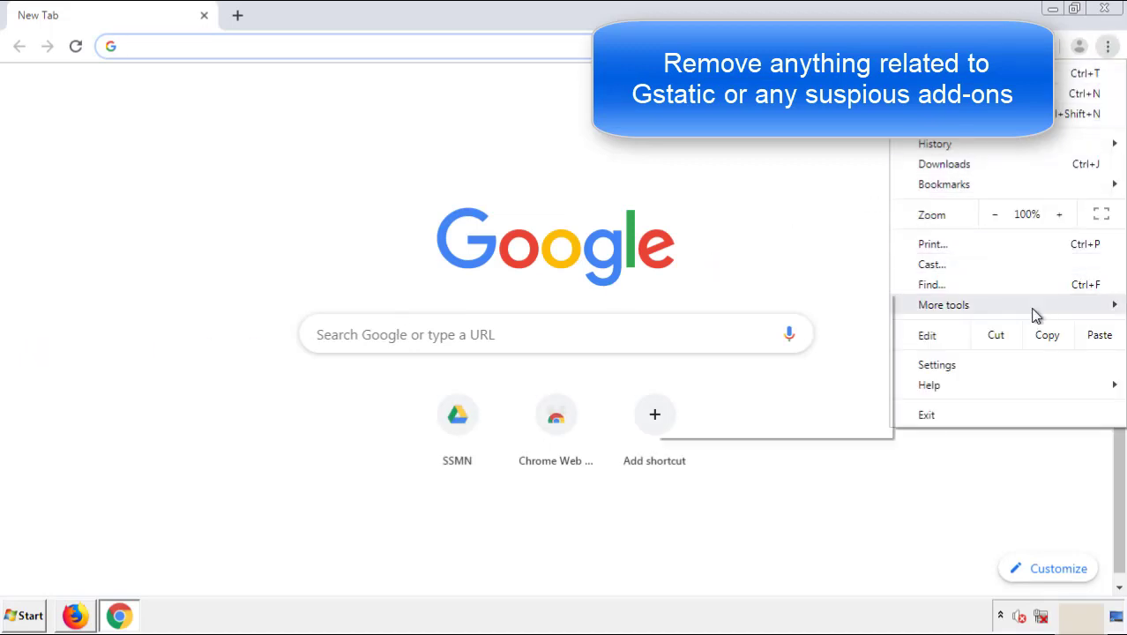
{"action": "mouse_move", "coordinate": [1008, 309]}
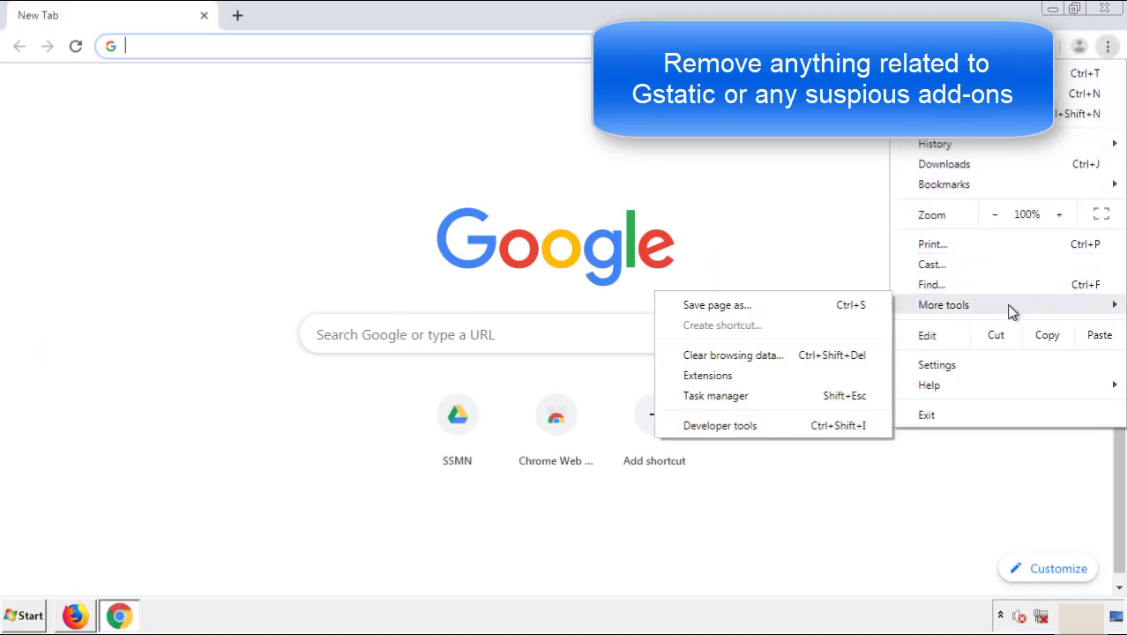
{"action": "left_click", "coordinate": [716, 375]}
{"action": "scroll", "coordinate": [316, 295], "scroll_direction": "down", "scroll_amount": 8}
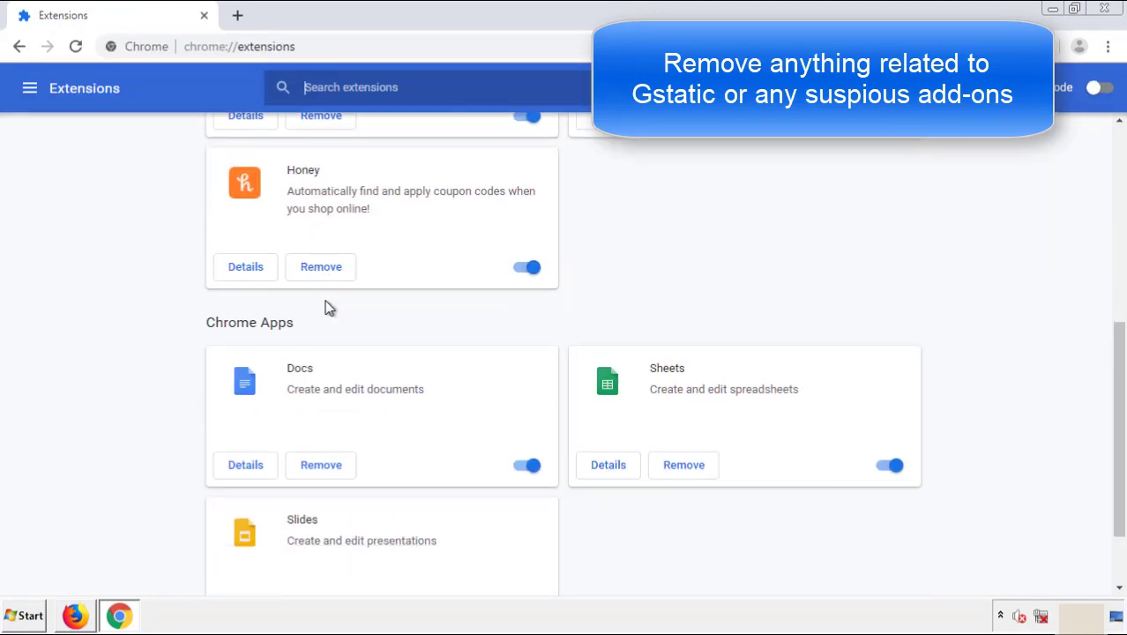
{"action": "scroll", "coordinate": [428, 322], "scroll_direction": "up", "scroll_amount": 8}
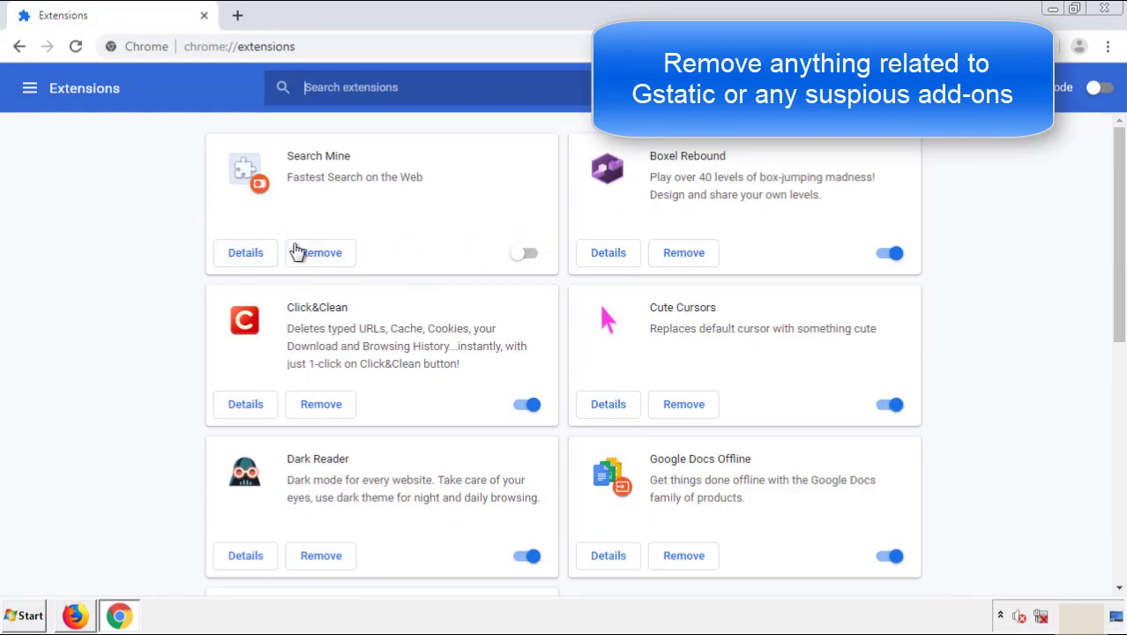
{"action": "left_click", "coordinate": [319, 257]}
{"action": "left_click", "coordinate": [631, 144]}
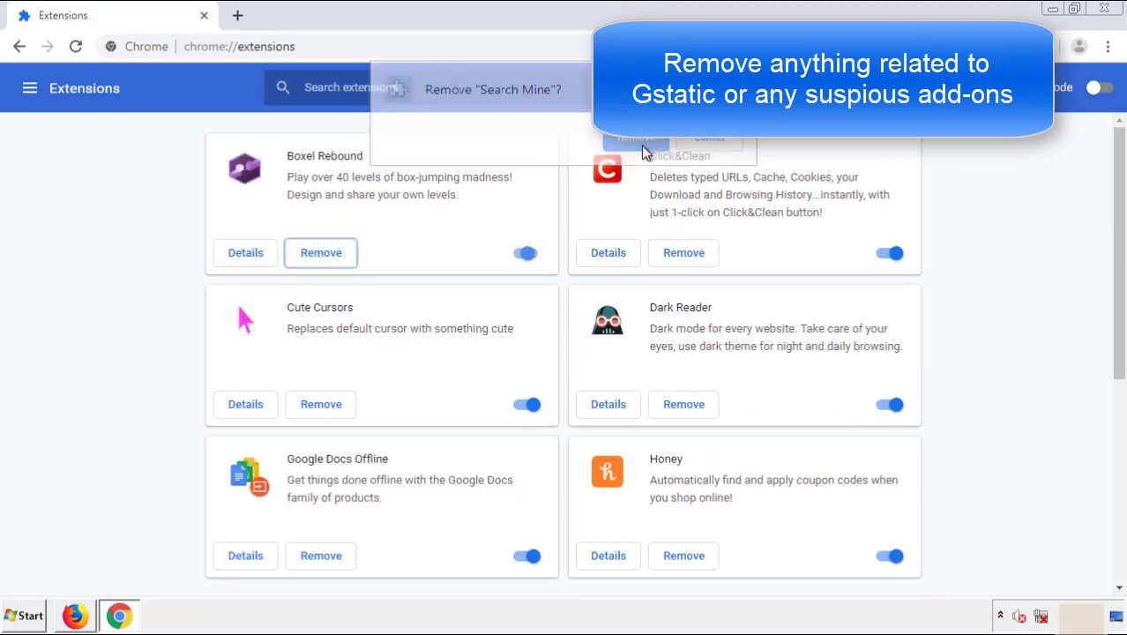
{"action": "left_click", "coordinate": [1114, 15]}
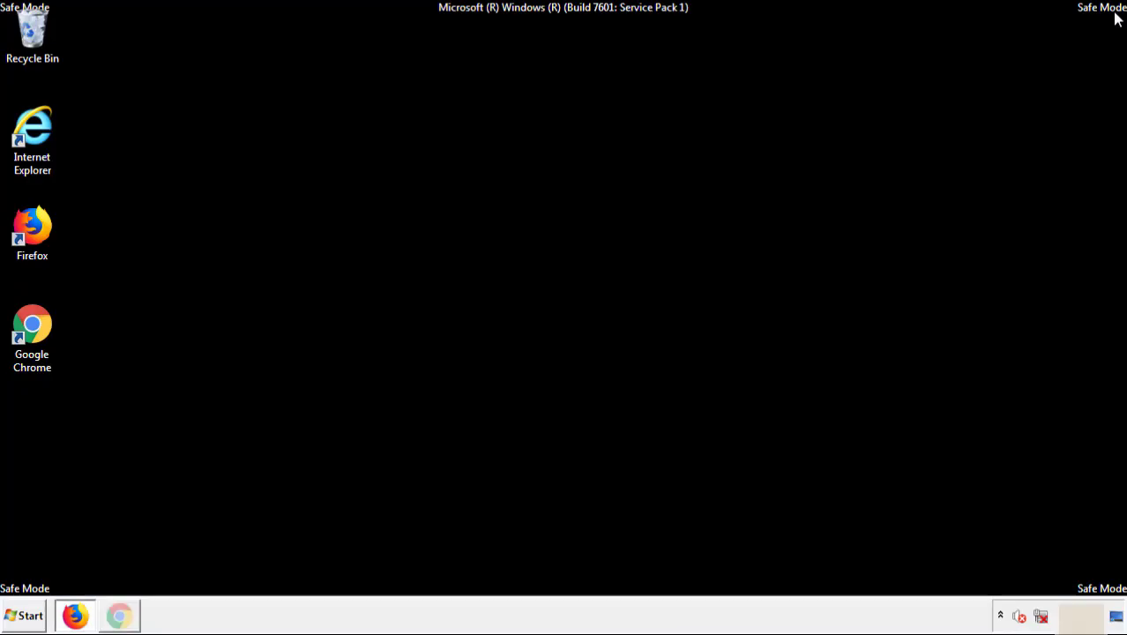
{"action": "left_click", "coordinate": [27, 616]}
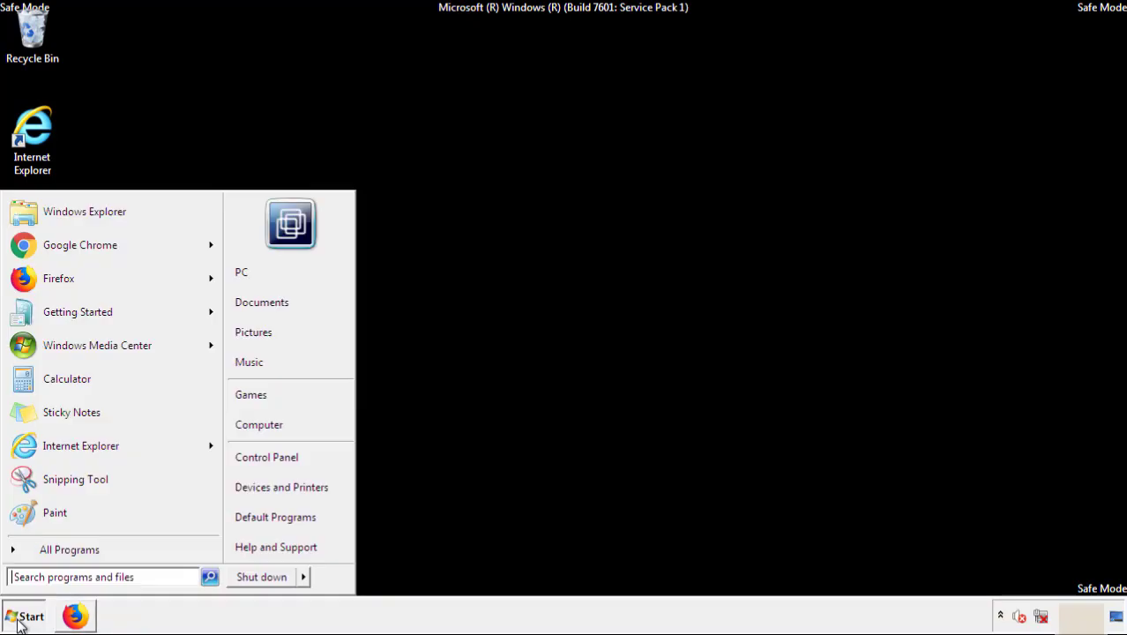